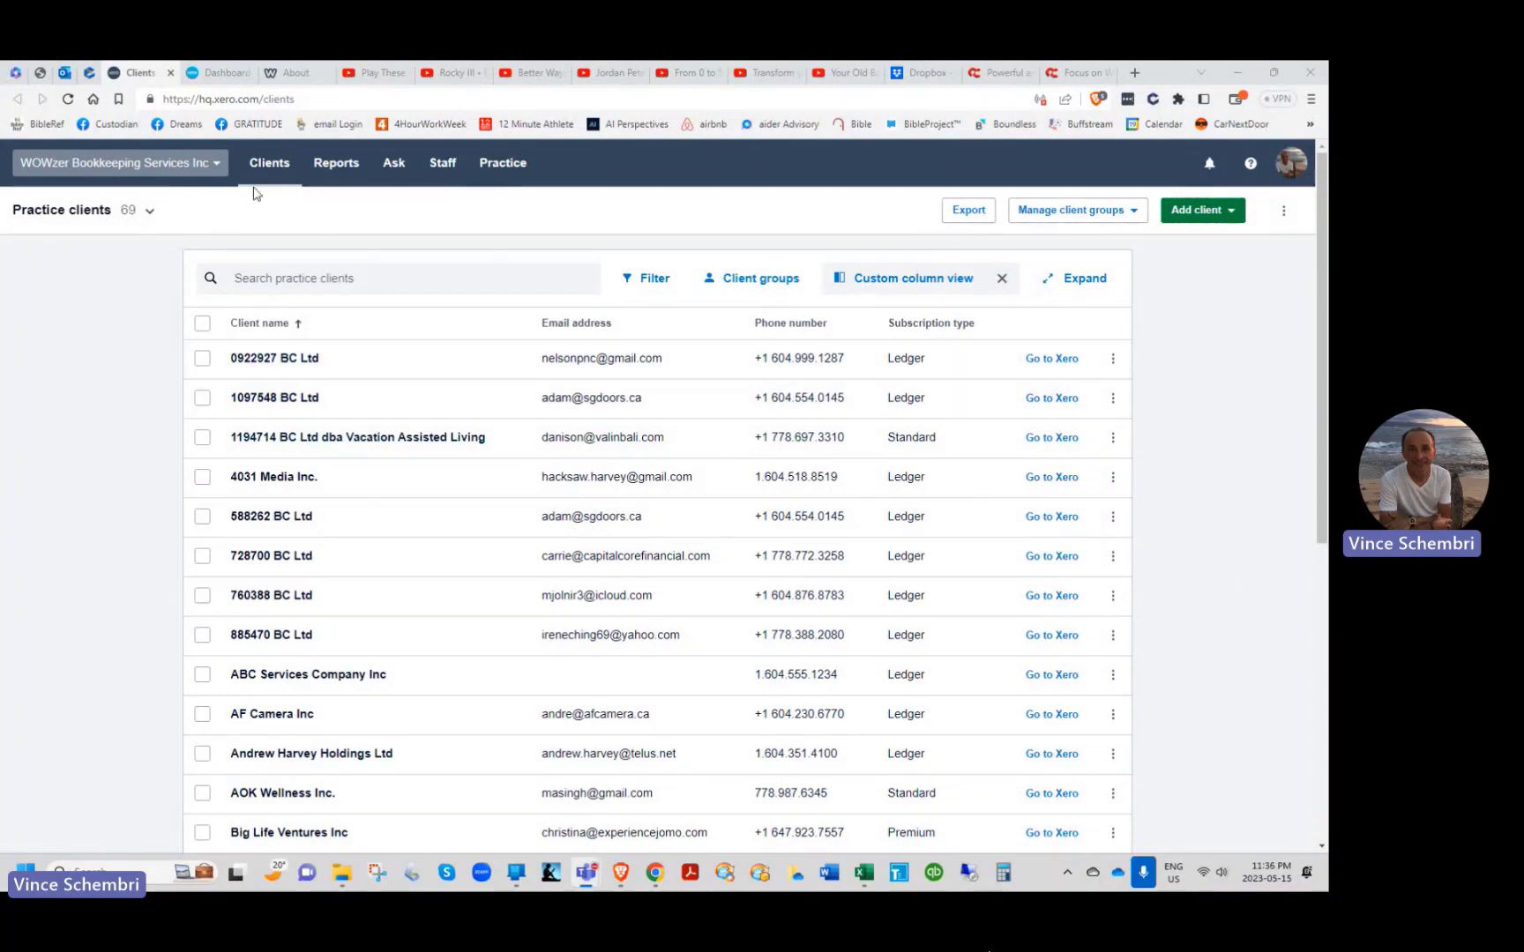
Step: Visit the WOWzer Bookkeeping dashboard, then reopen the organisation switcher from the practice clients list
{"action": "left_click", "coordinate": [210, 78]}
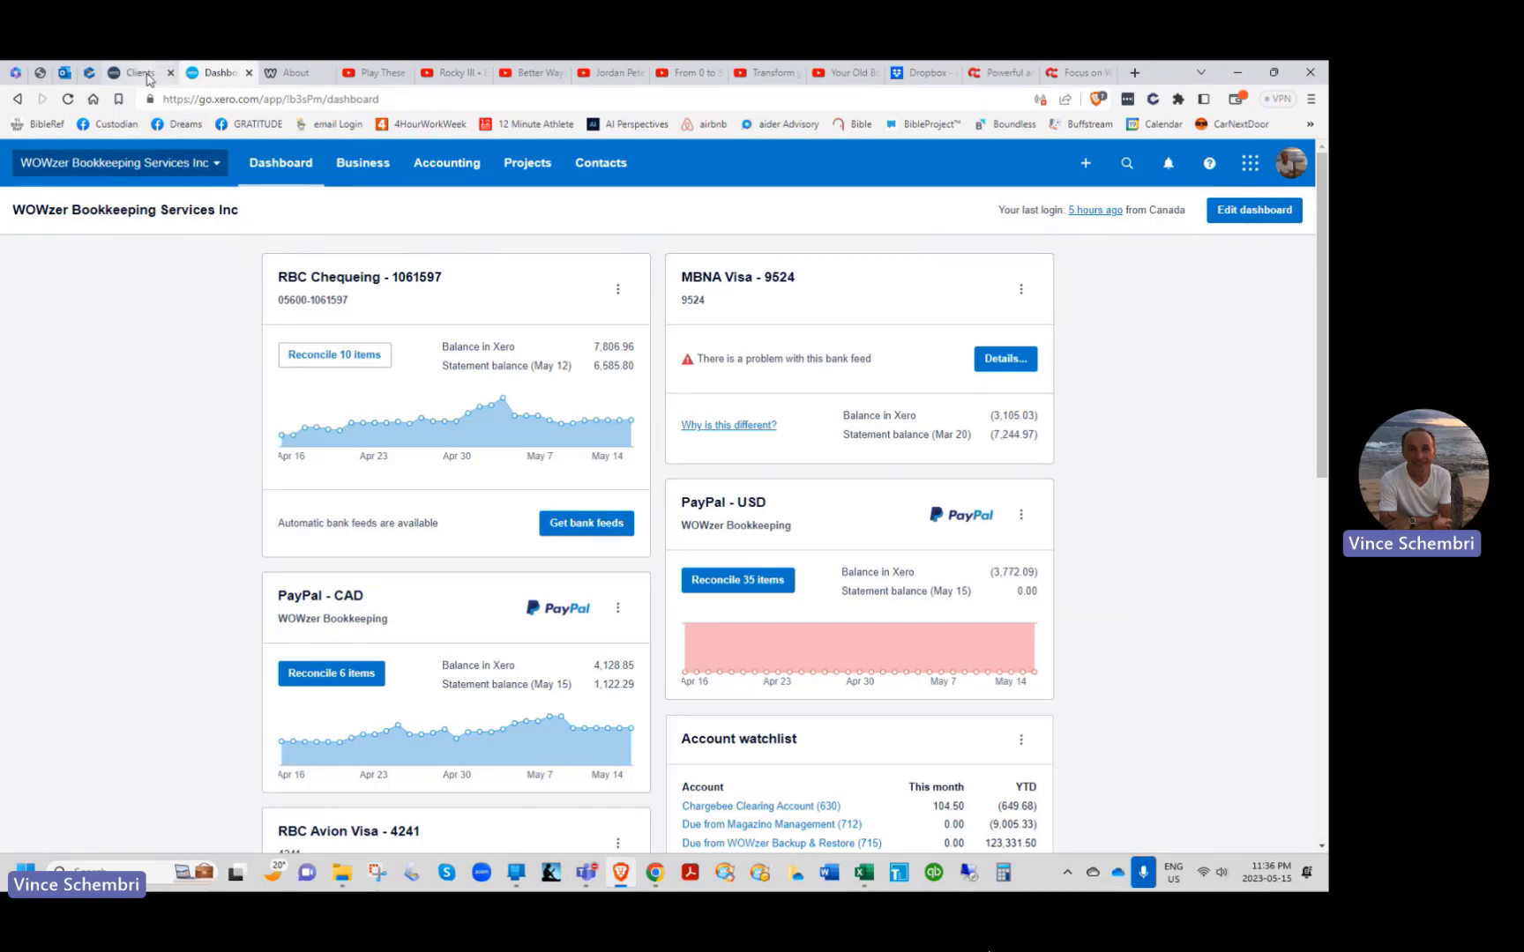
{"action": "left_click", "coordinate": [212, 165]}
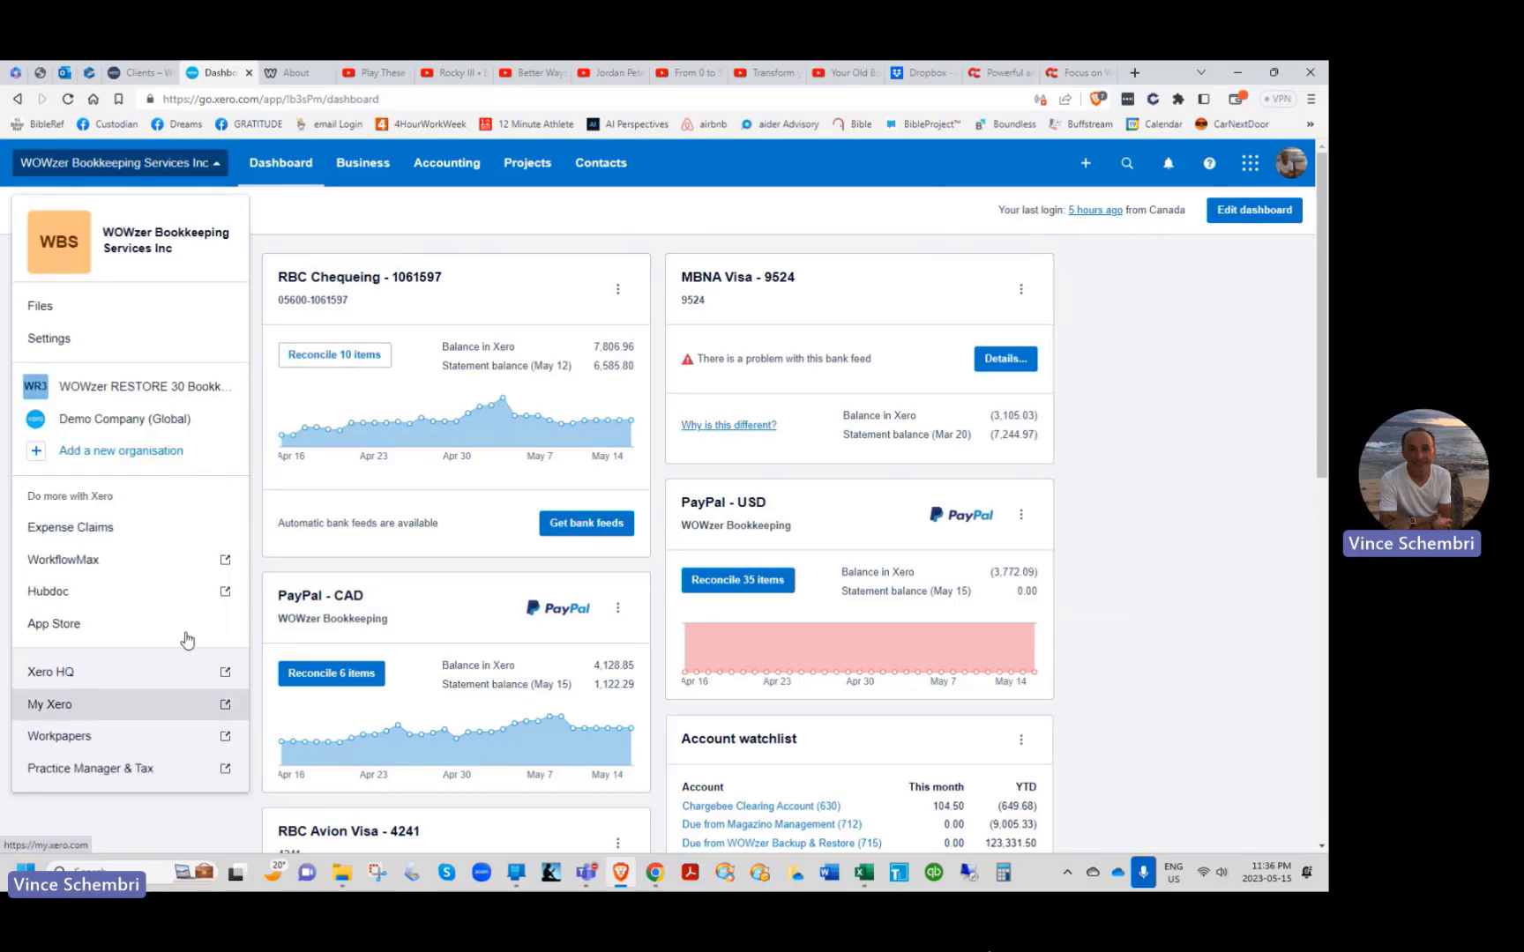
{"action": "left_click", "coordinate": [395, 214]}
{"action": "key", "text": "ctrl+shift+Tab"}
{"action": "left_click", "coordinate": [217, 165]}
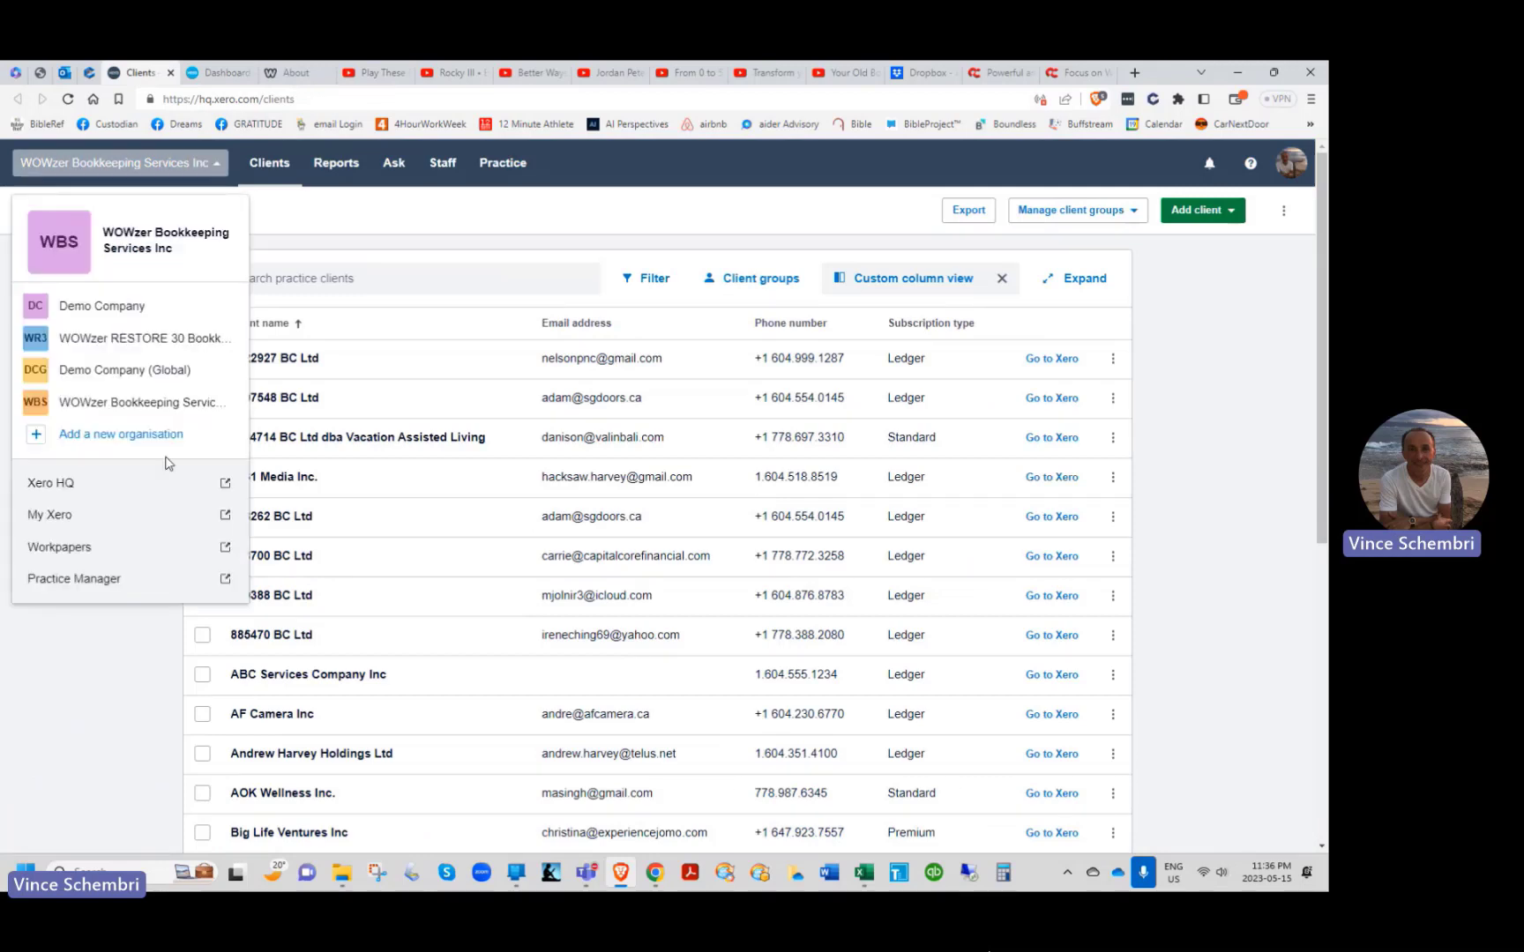
Step: From My Xero, add organisation 'WOWzer RESTORE 32 Bookkeeping' with Canada as the tax country
{"action": "left_click", "coordinate": [66, 523]}
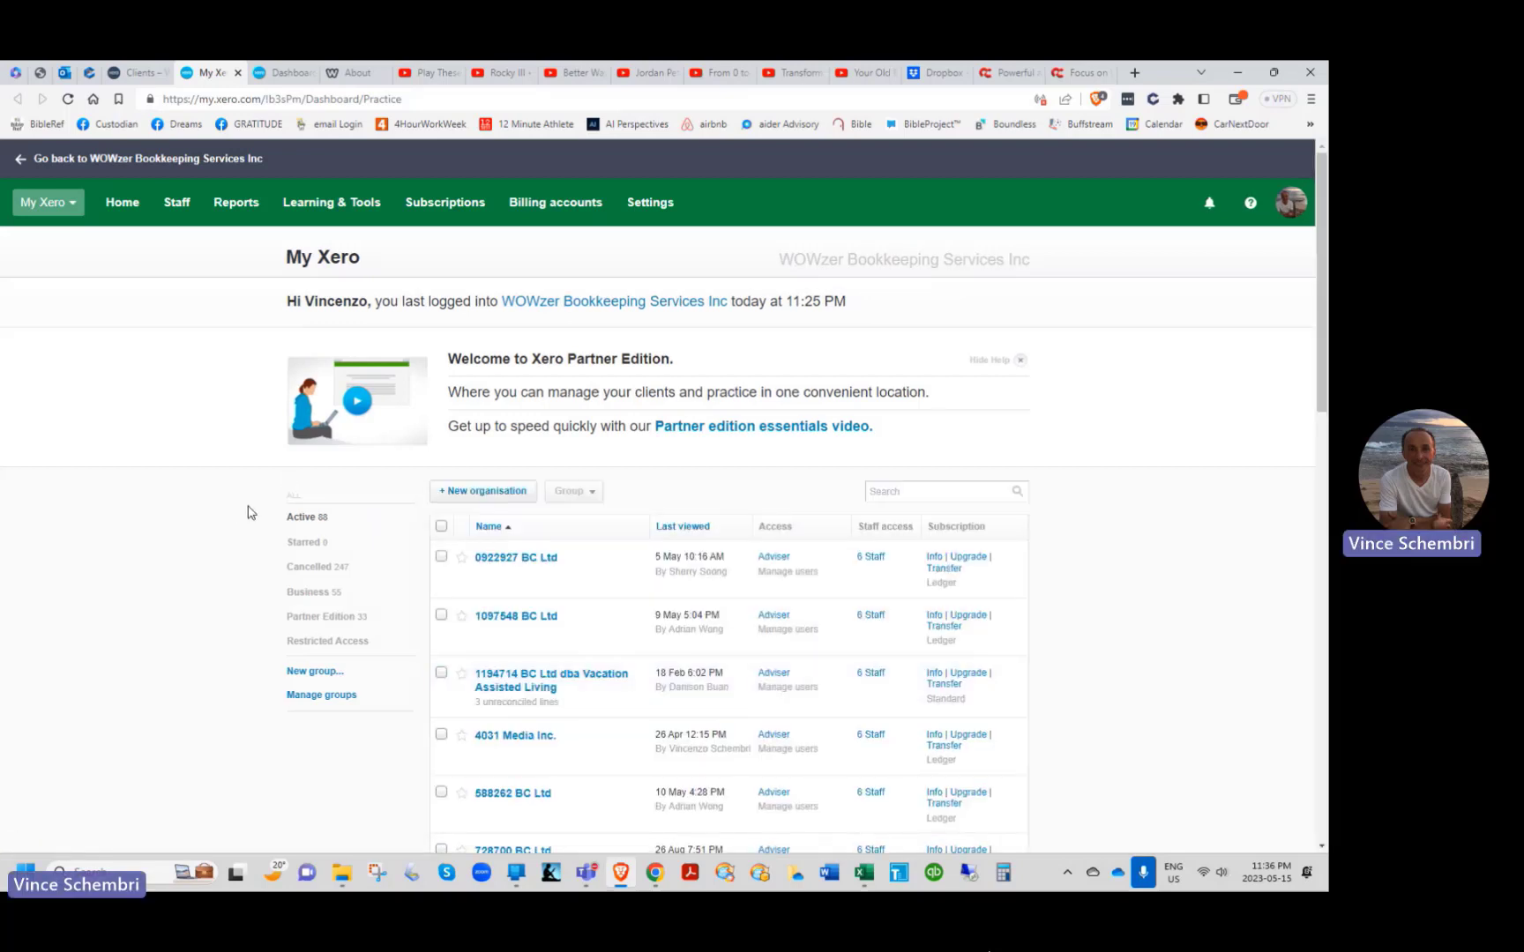
{"action": "left_click", "coordinate": [485, 496]}
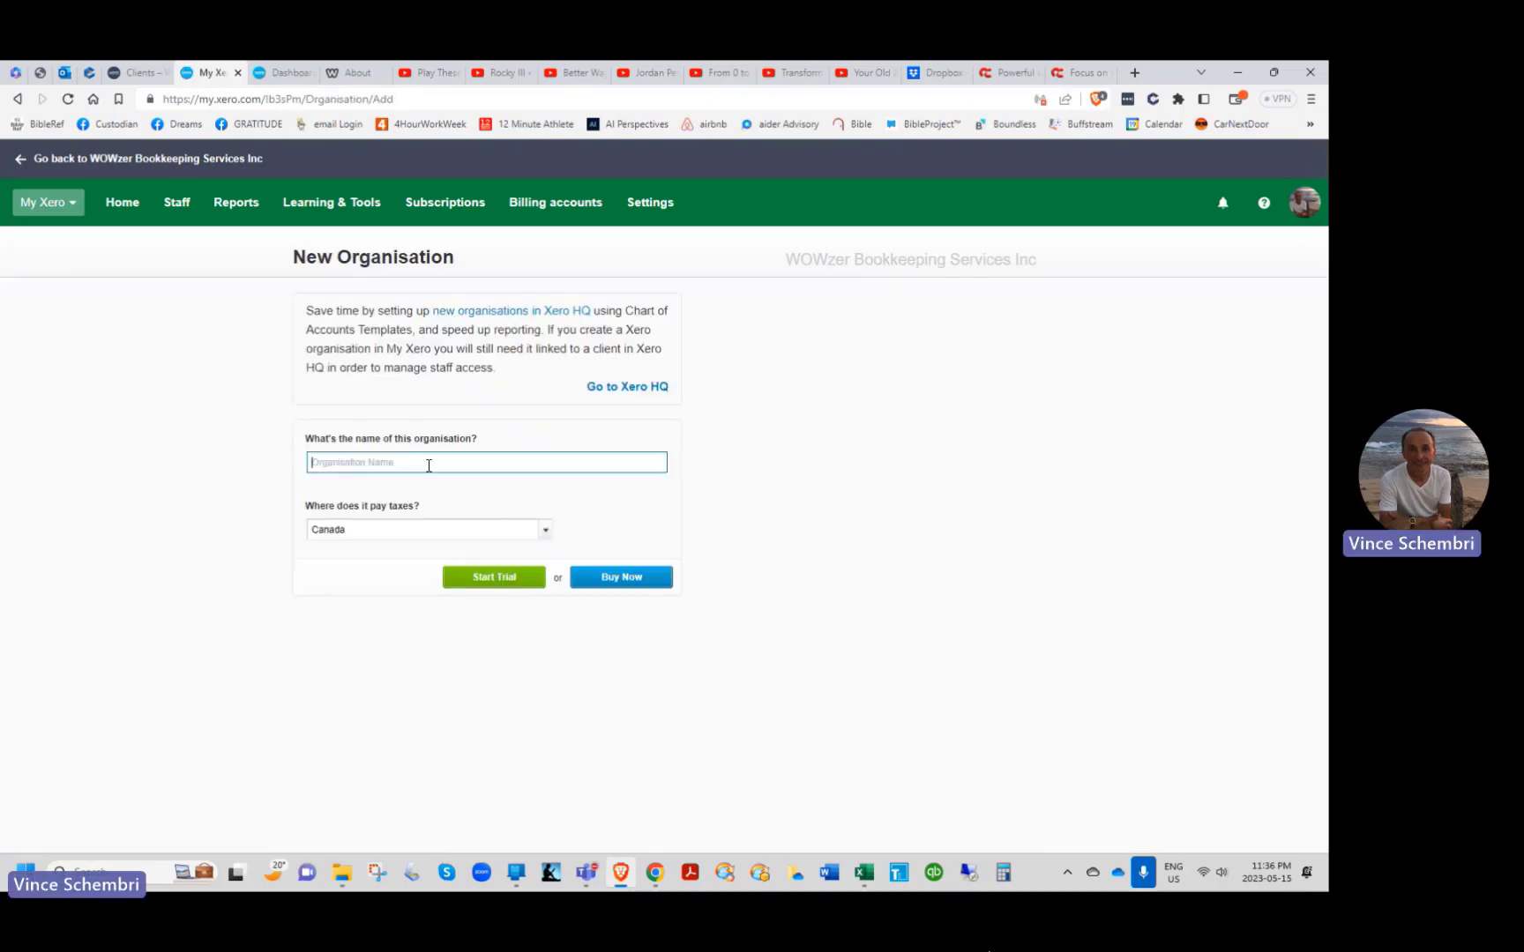
{"action": "type", "text": "WOWzer RESTORE"}
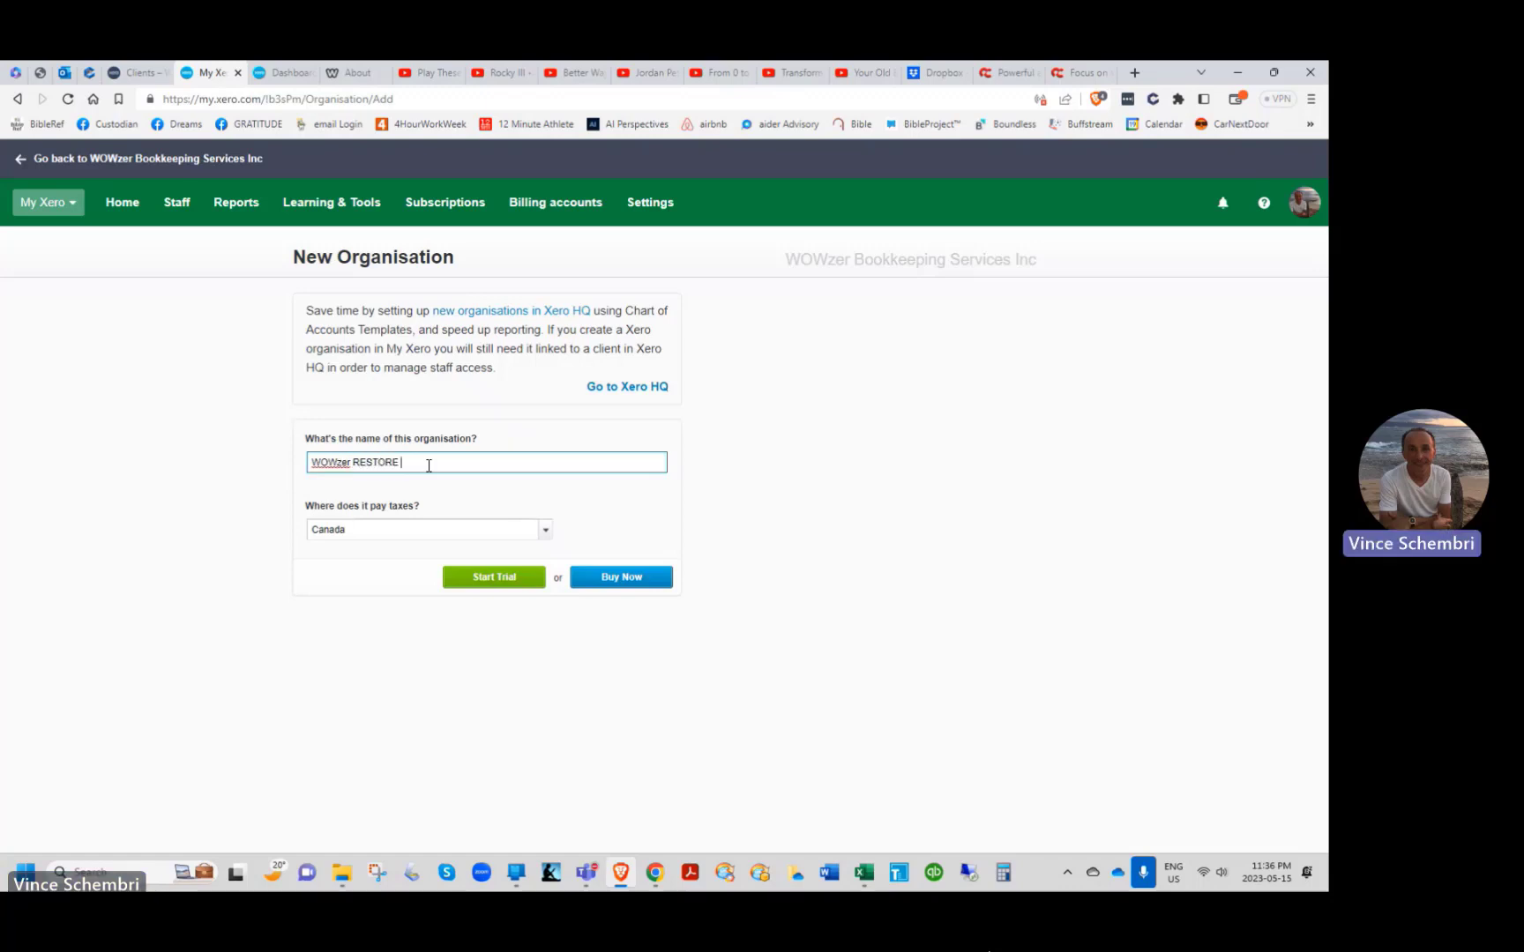
{"action": "type", "text": " 32 Bookkeeping"}
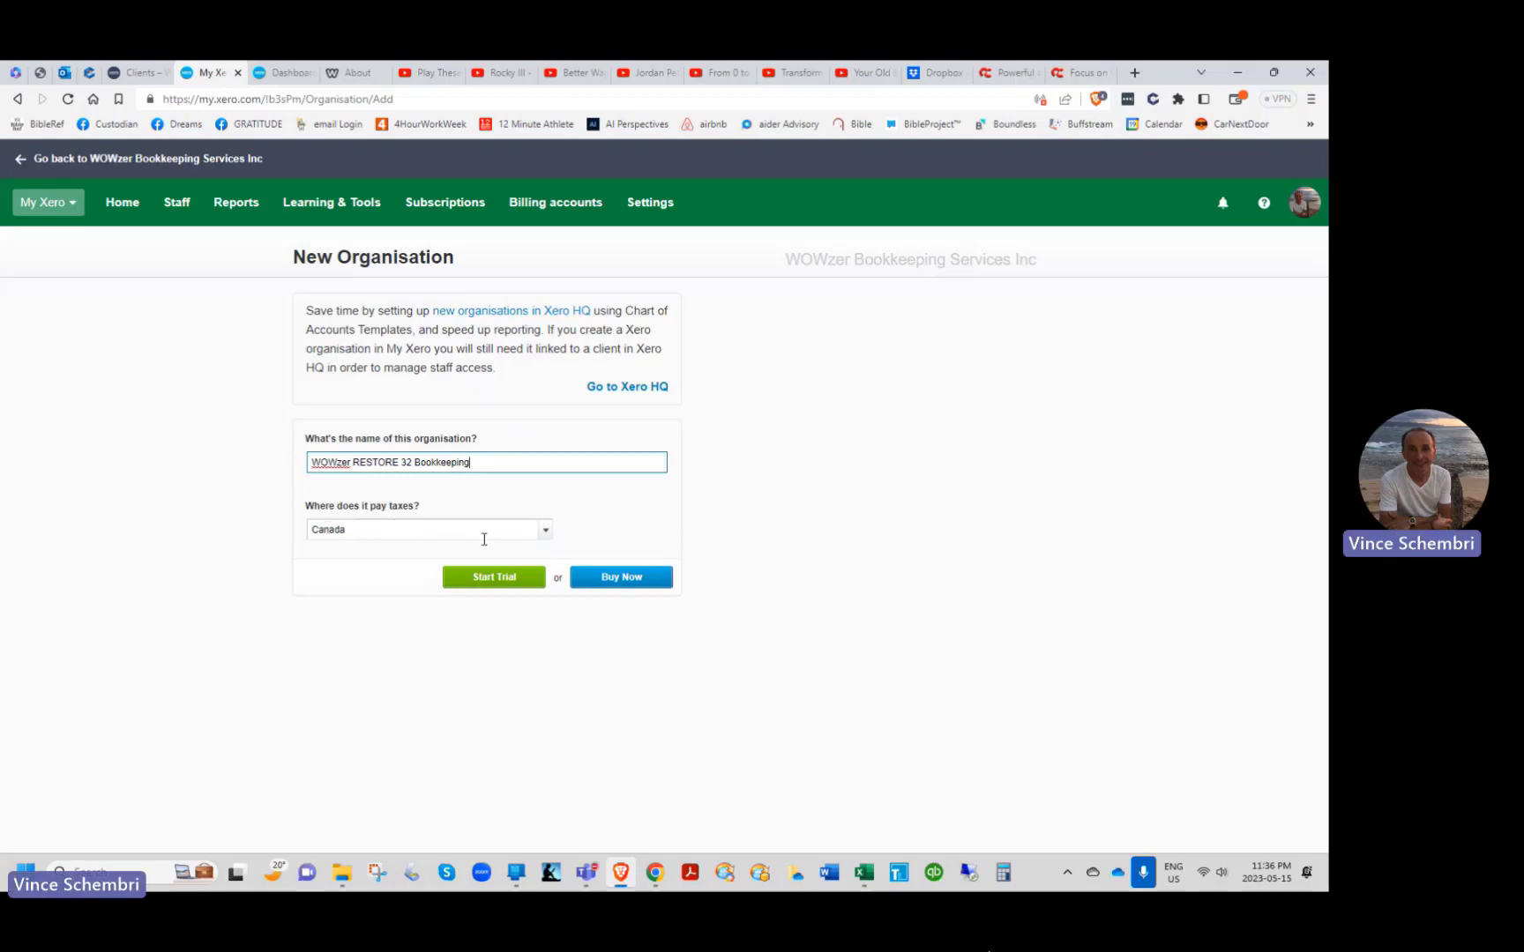
{"action": "left_click", "coordinate": [547, 531]}
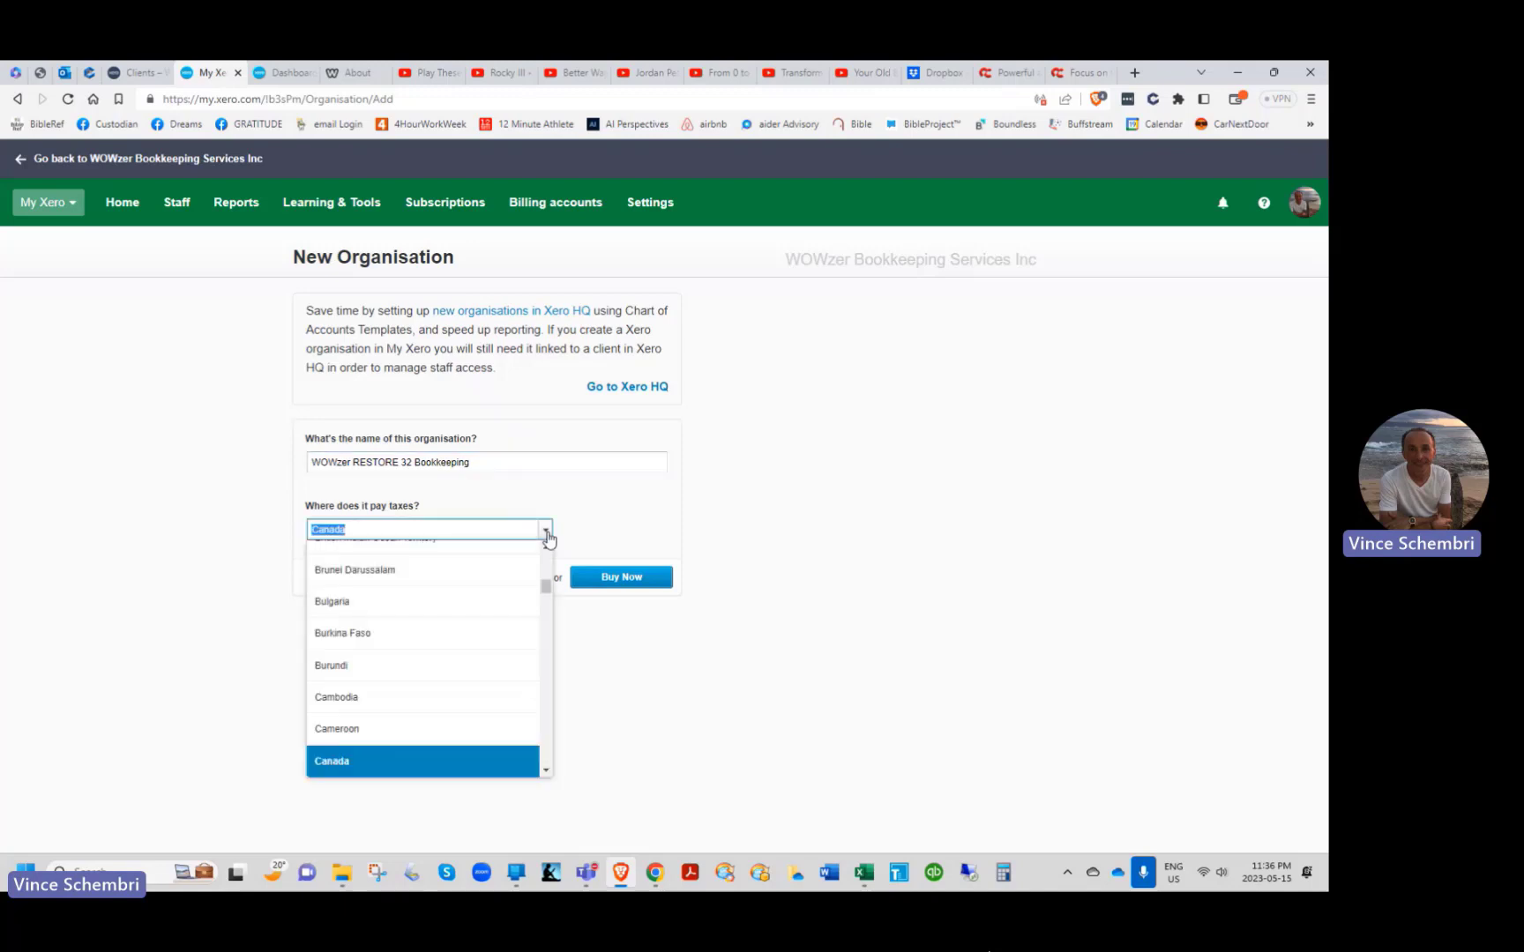
{"action": "scroll", "coordinate": [465, 622], "scroll_direction": "up", "scroll_amount": 5}
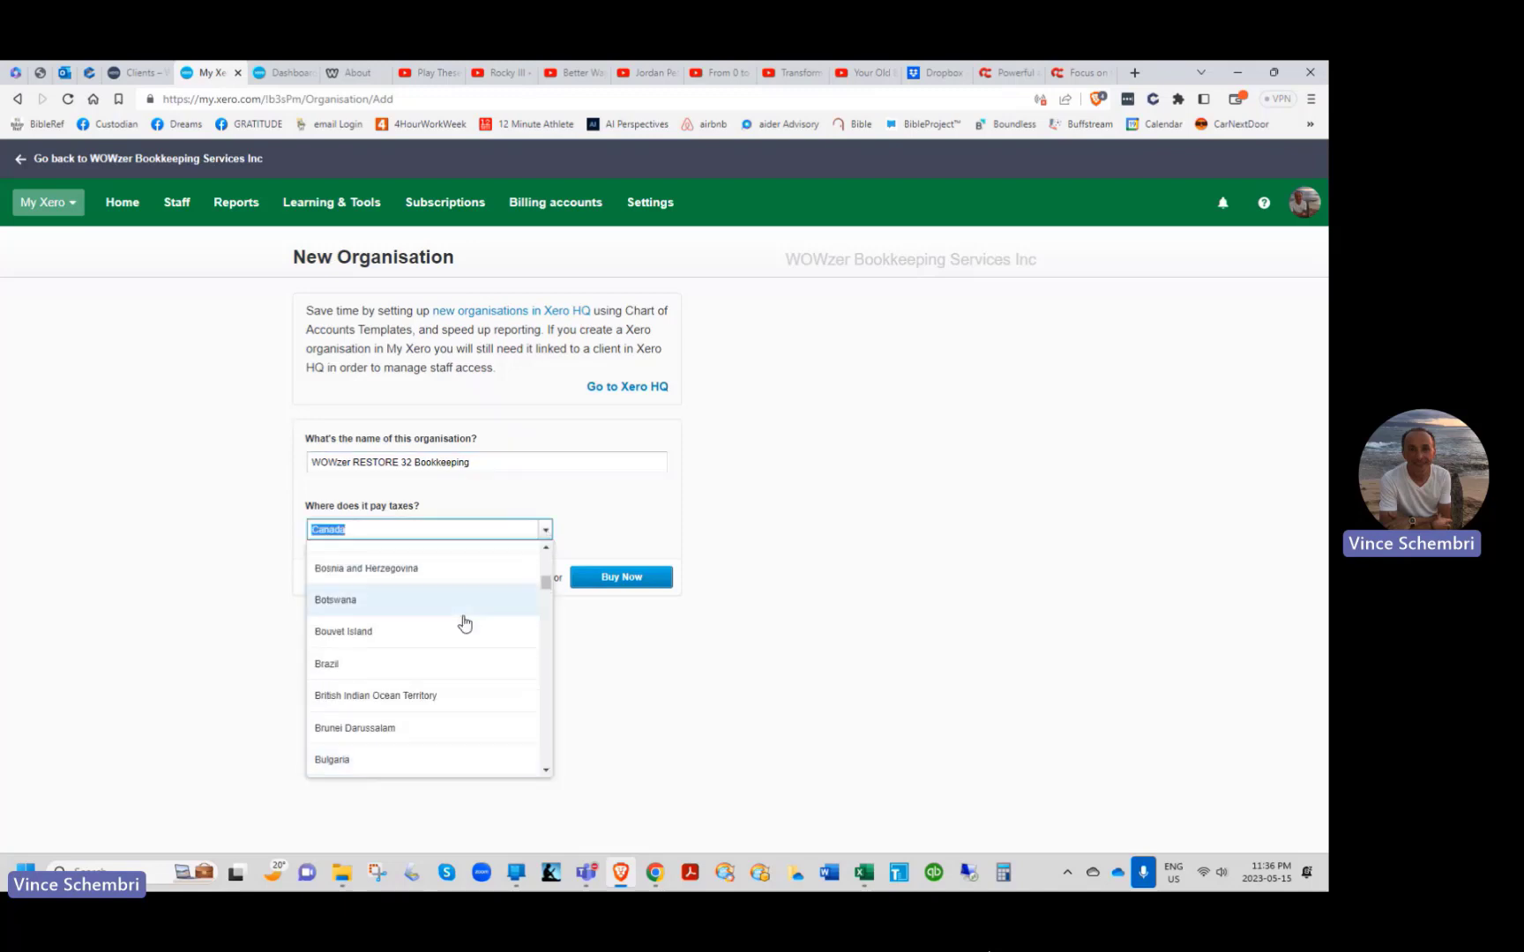
{"action": "scroll", "coordinate": [465, 623], "scroll_direction": "up", "scroll_amount": 3}
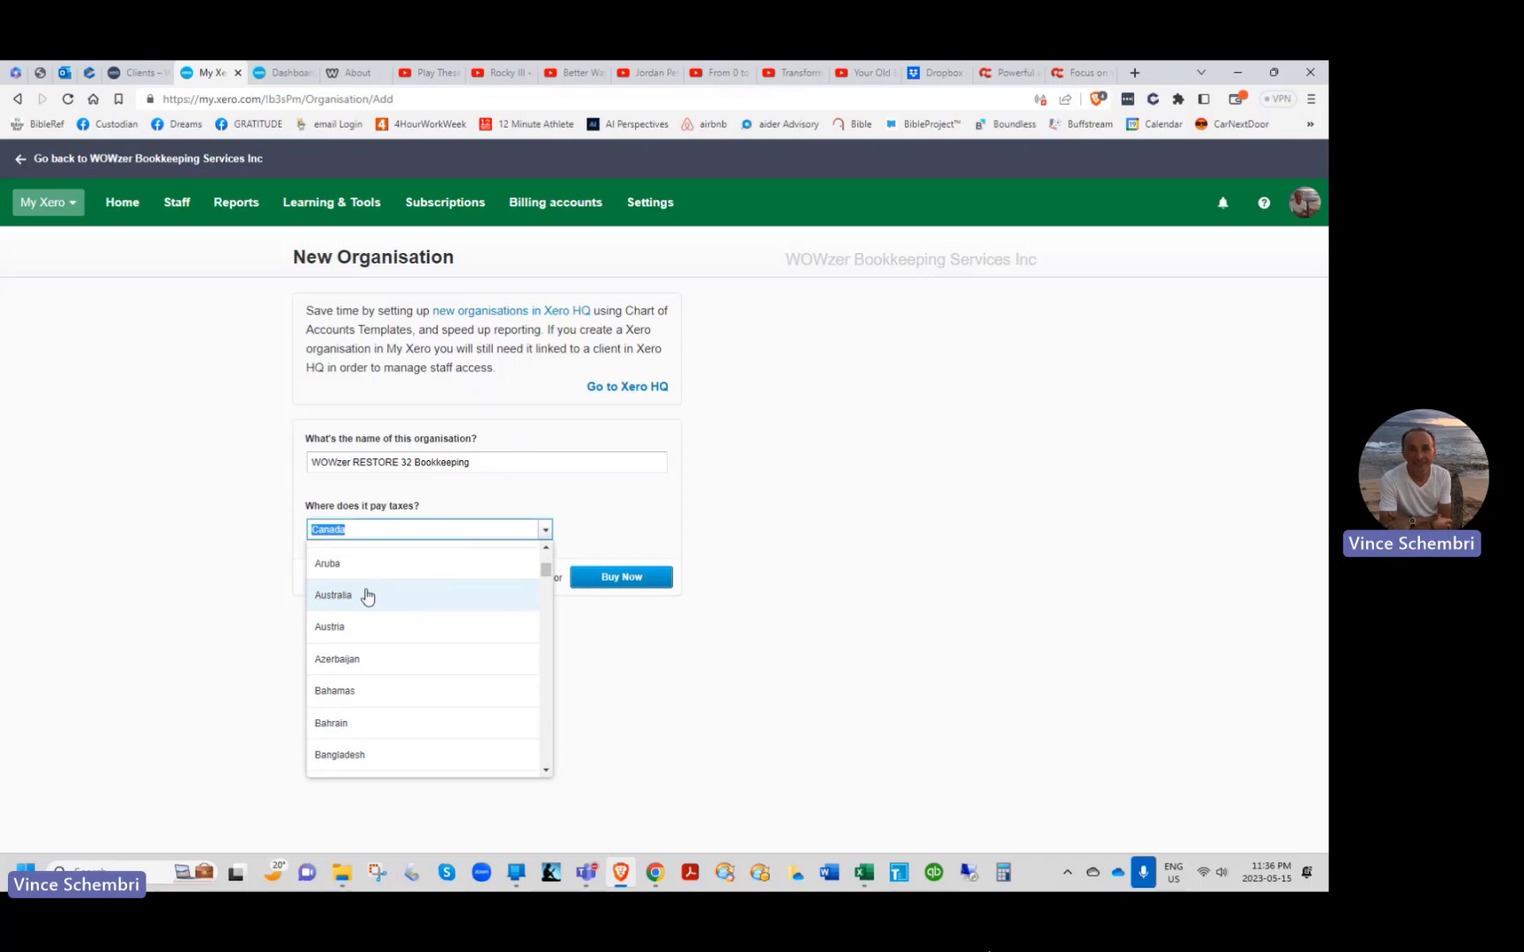
{"action": "left_click", "coordinate": [665, 516]}
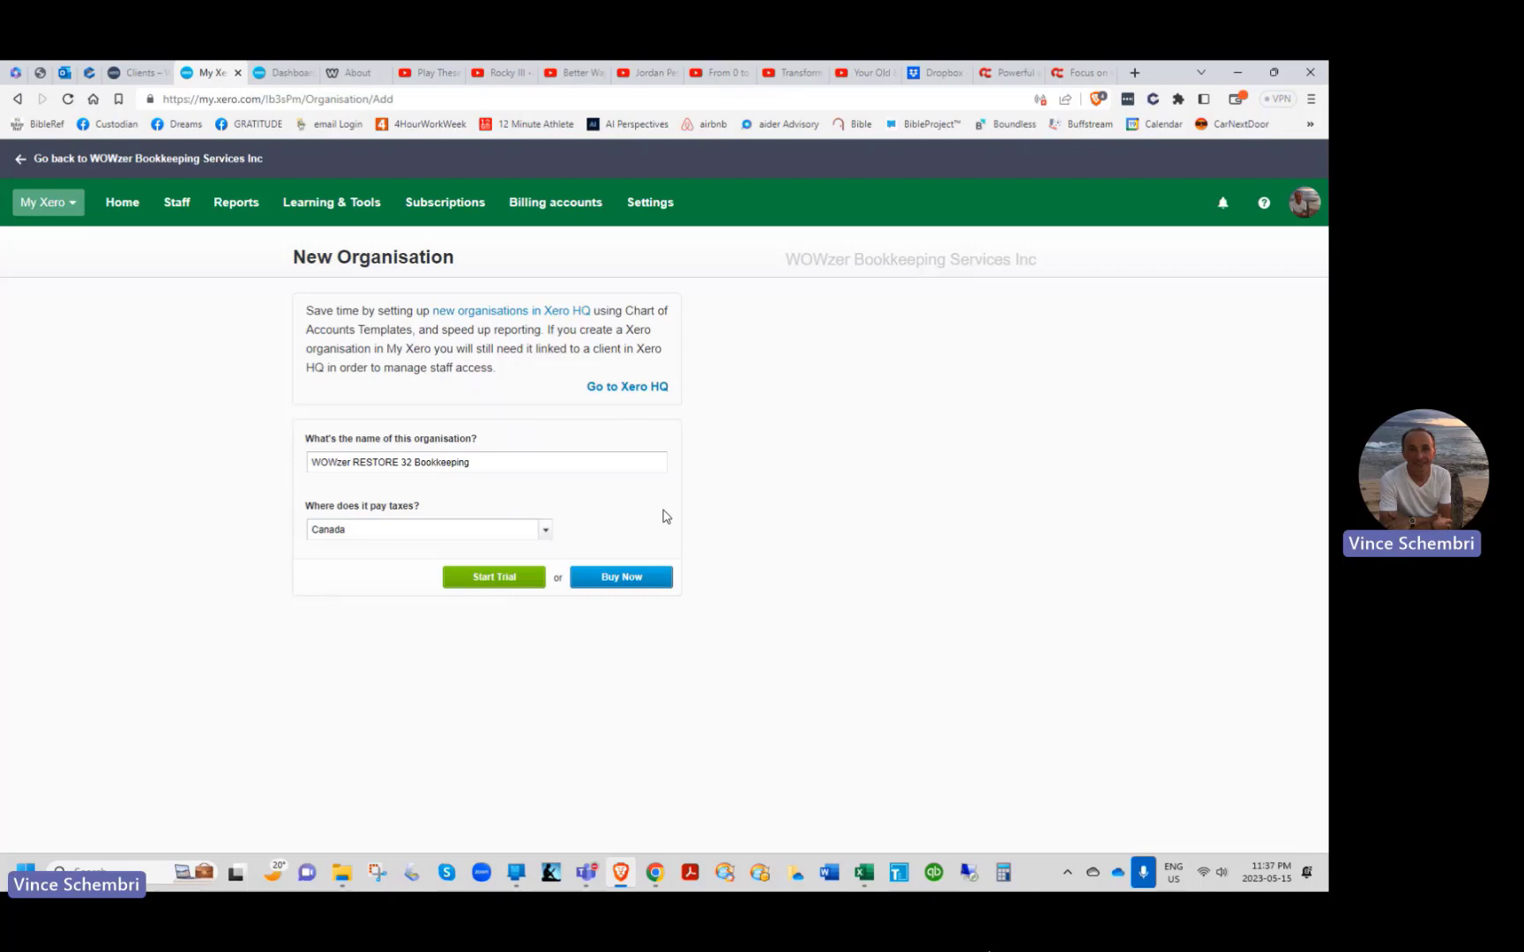
Step: Start the trial for the new organisation and advance past the setup guide welcome page
{"action": "left_click", "coordinate": [493, 581]}
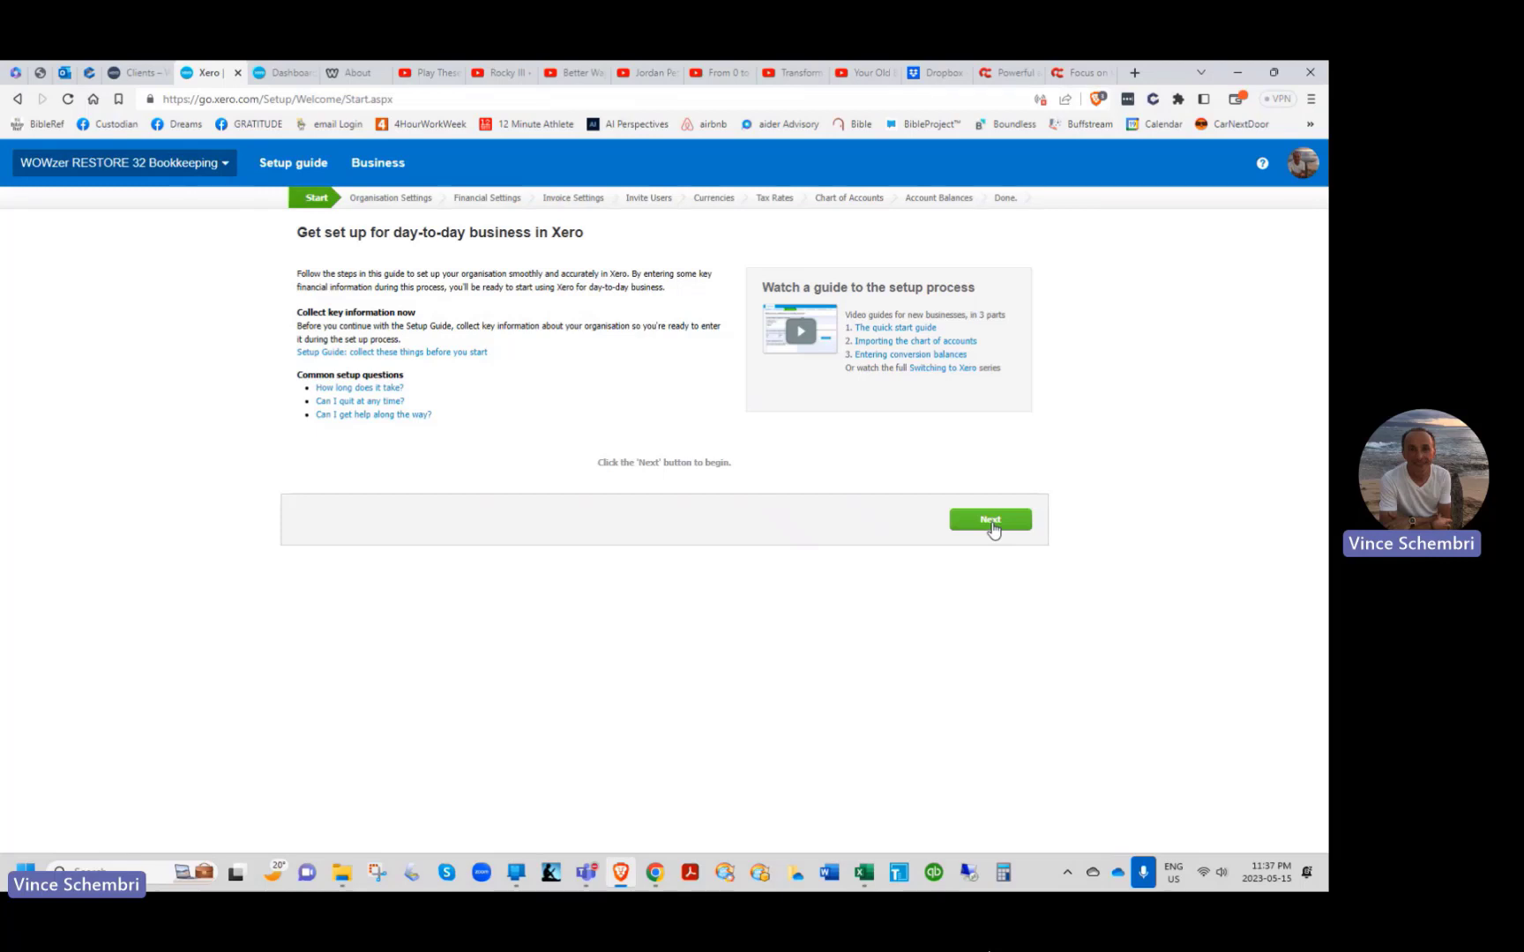
{"action": "left_click", "coordinate": [991, 525]}
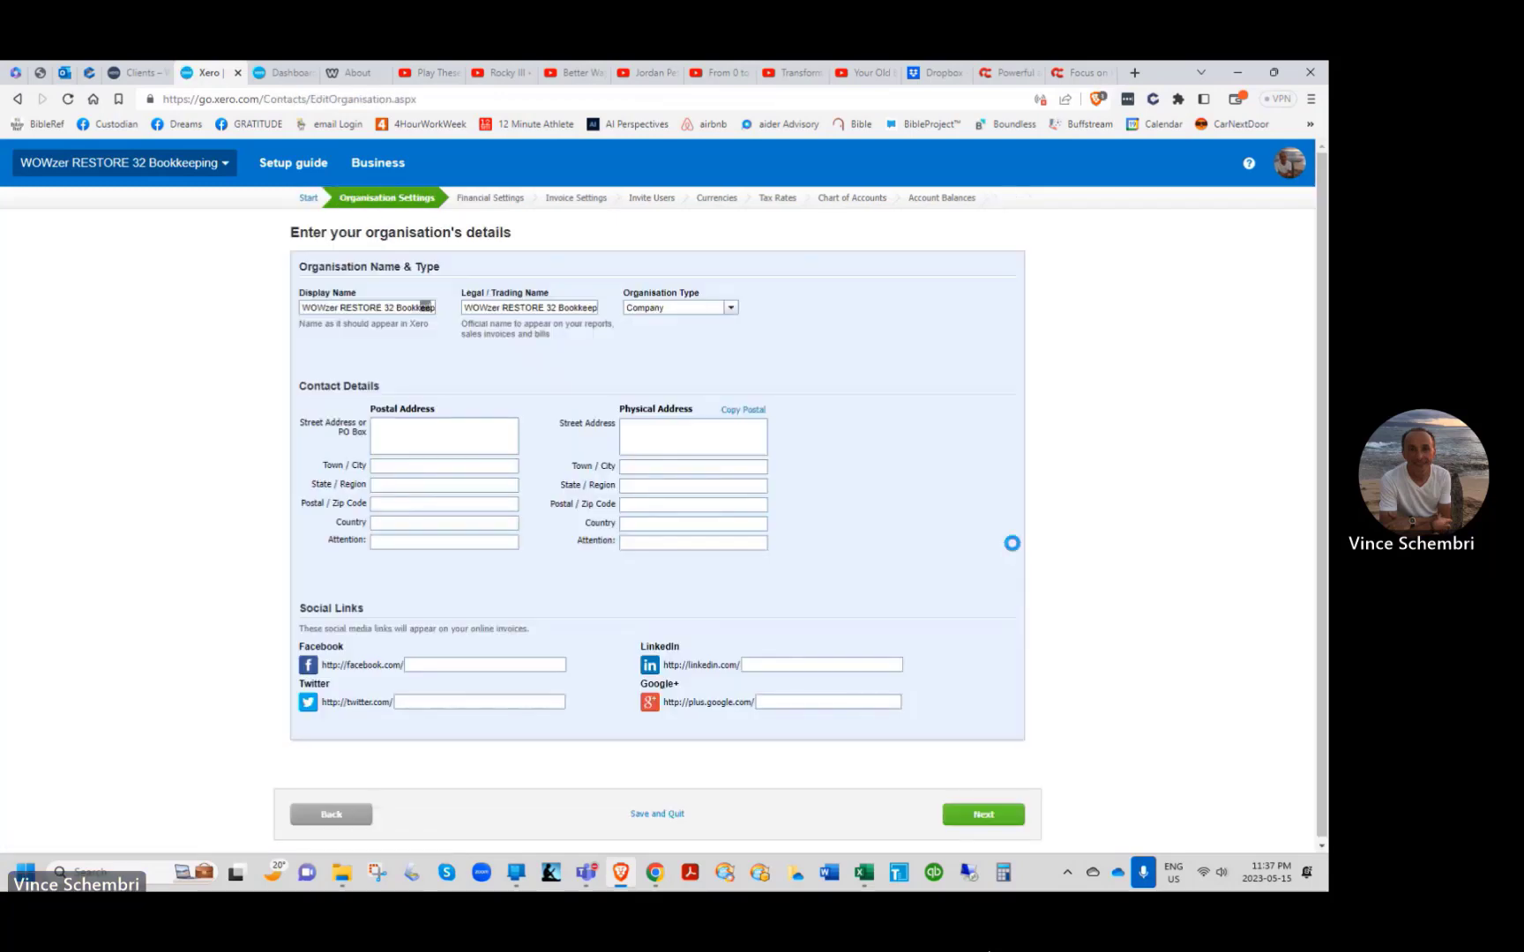
Step: Set financial details to CAD currency, October financial year end and Pacific Time (US & Canada)
{"action": "left_click", "coordinate": [997, 821]}
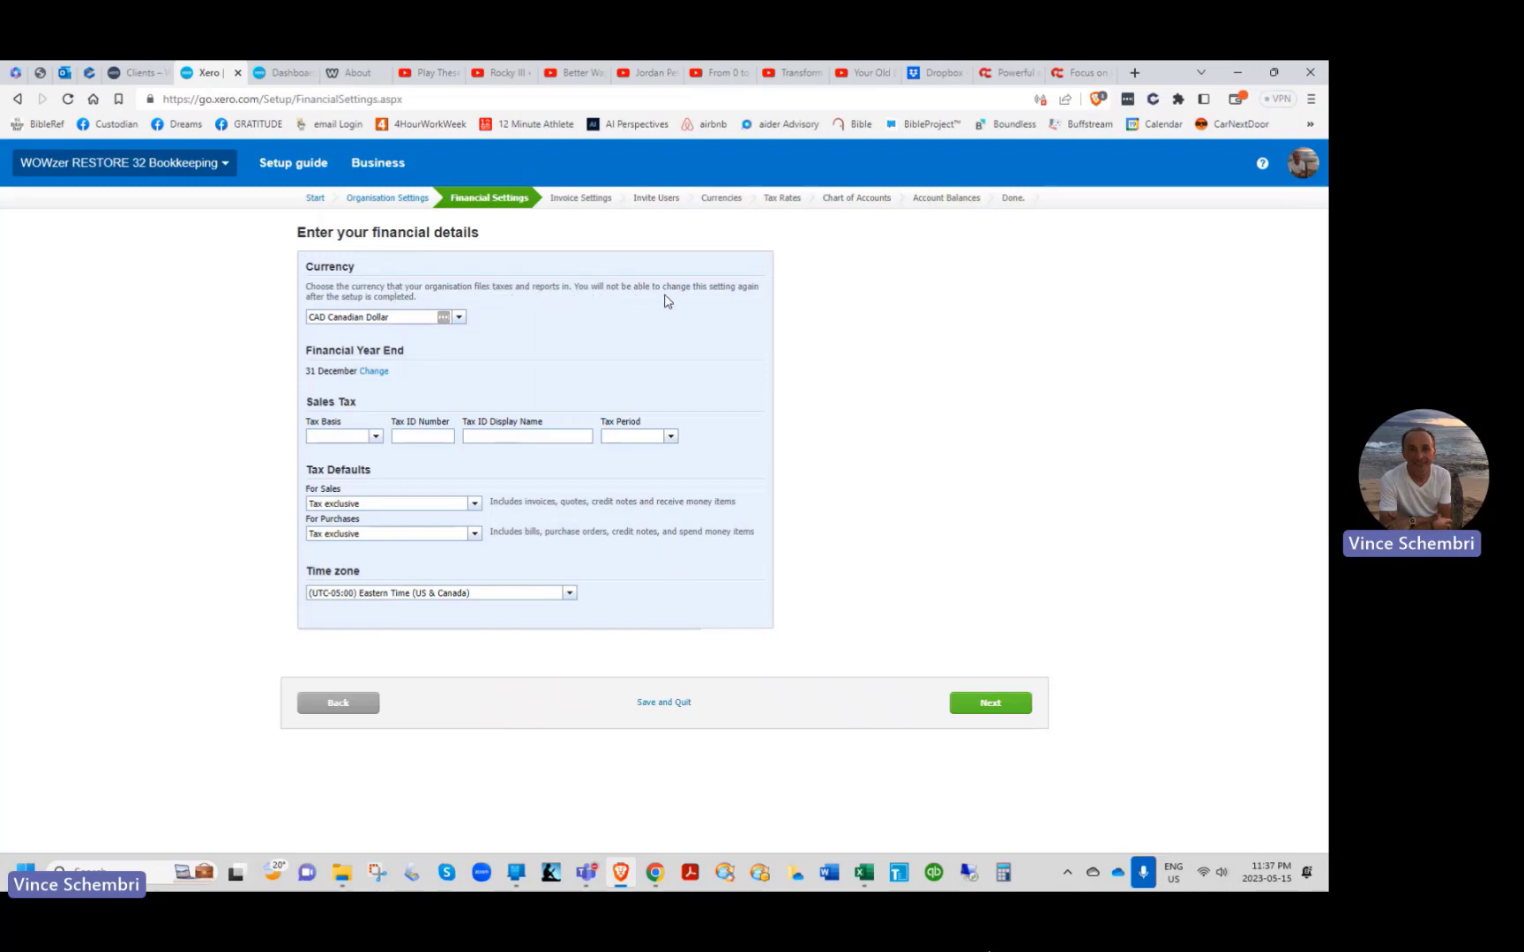
{"action": "left_click", "coordinate": [463, 323]}
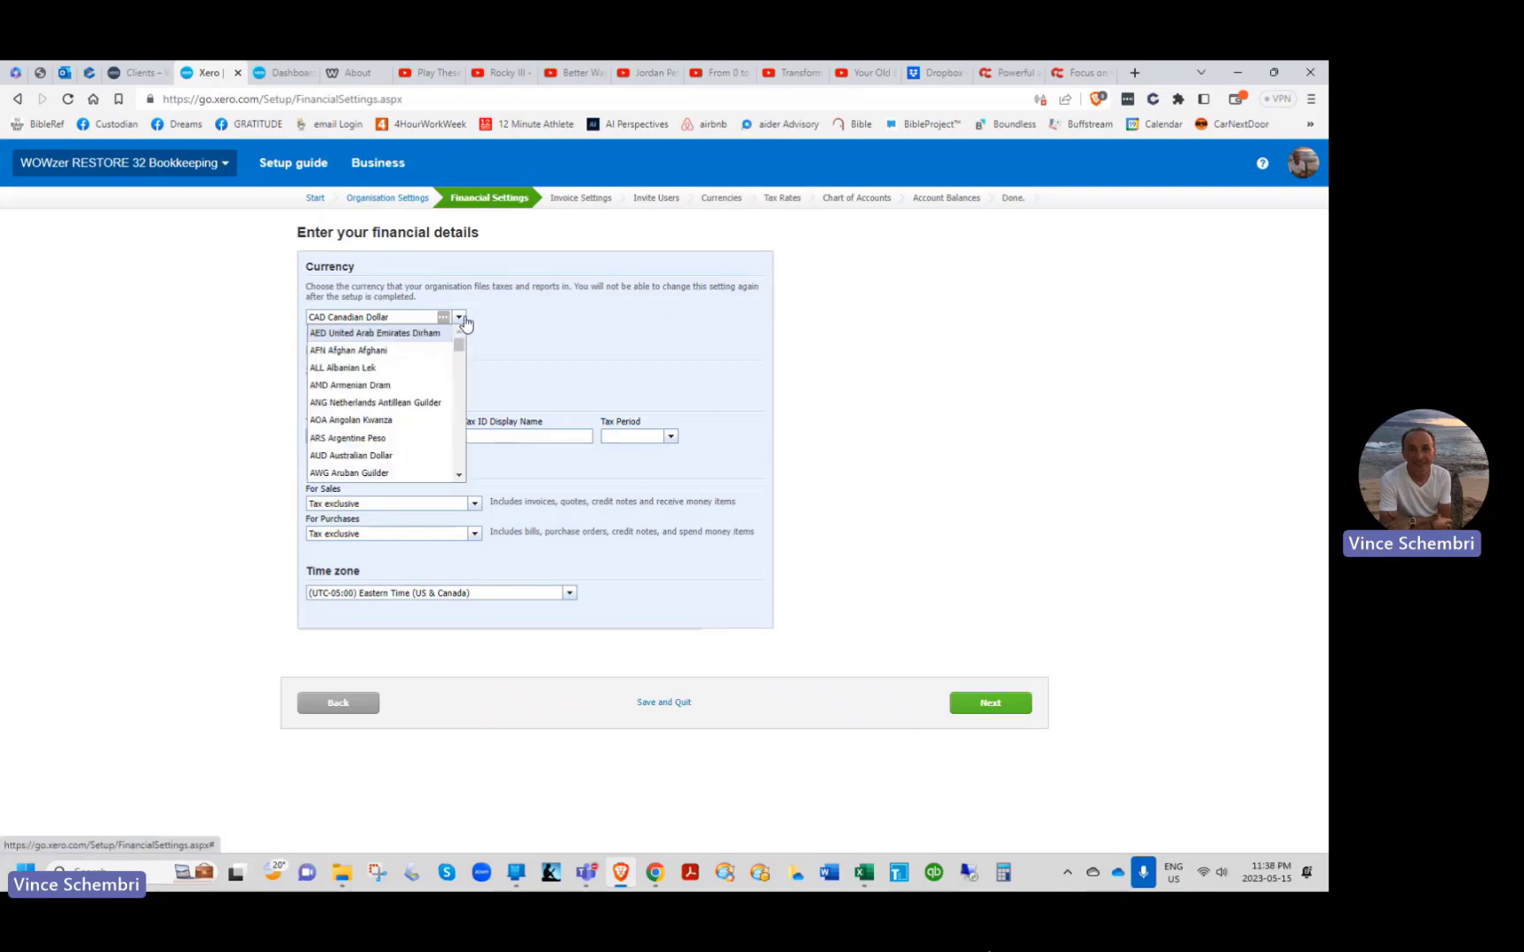
{"action": "left_click", "coordinate": [599, 328]}
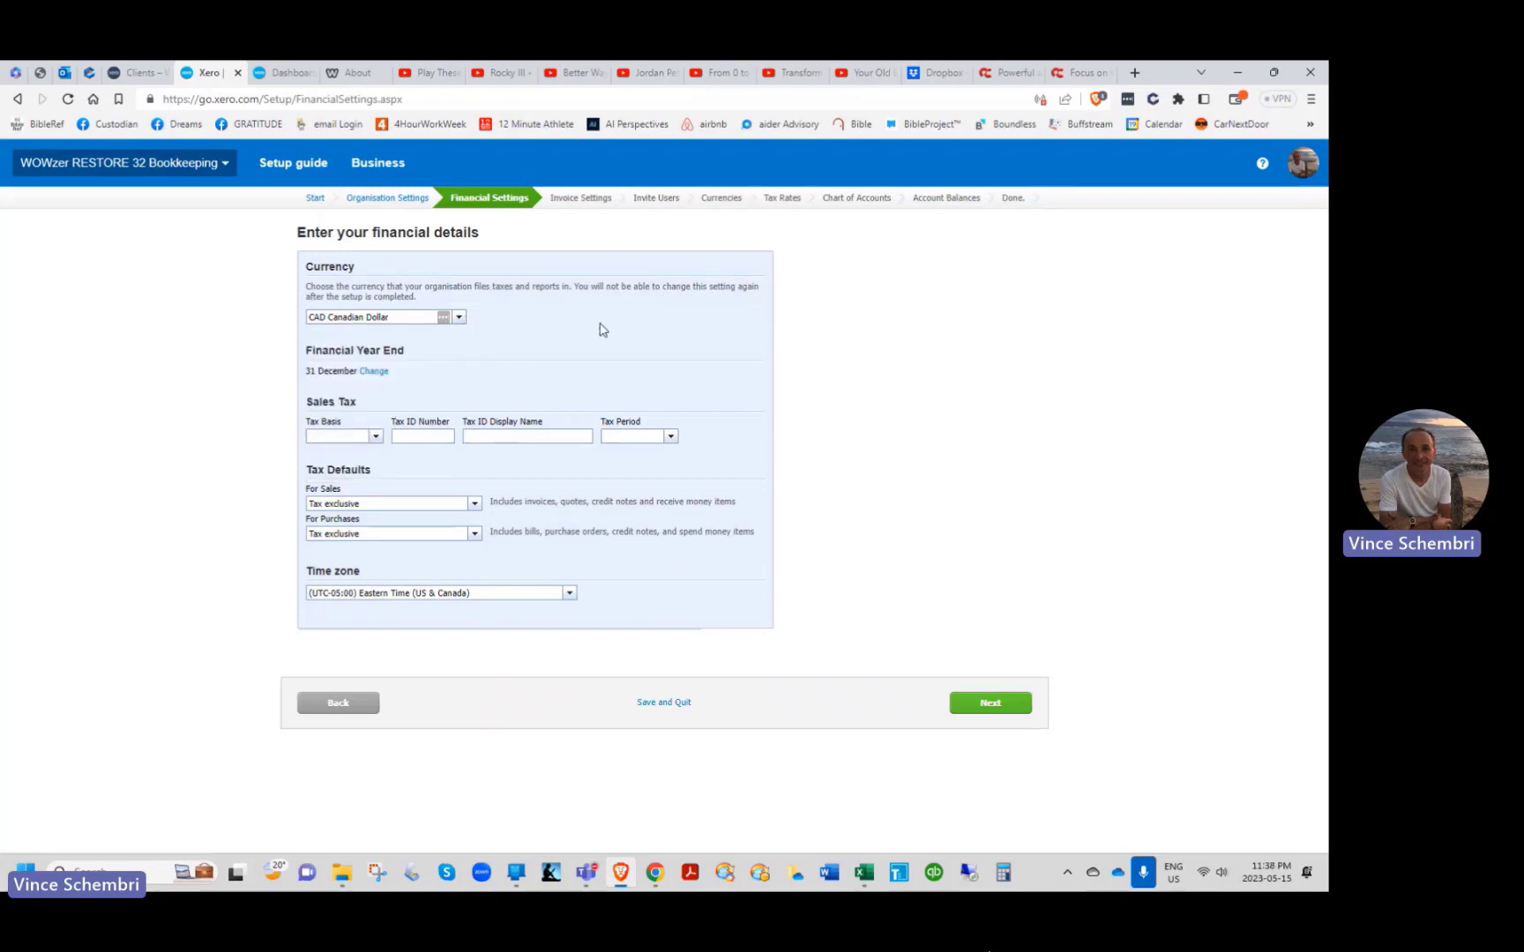
{"action": "left_click", "coordinate": [374, 374]}
{"action": "left_click", "coordinate": [452, 374]}
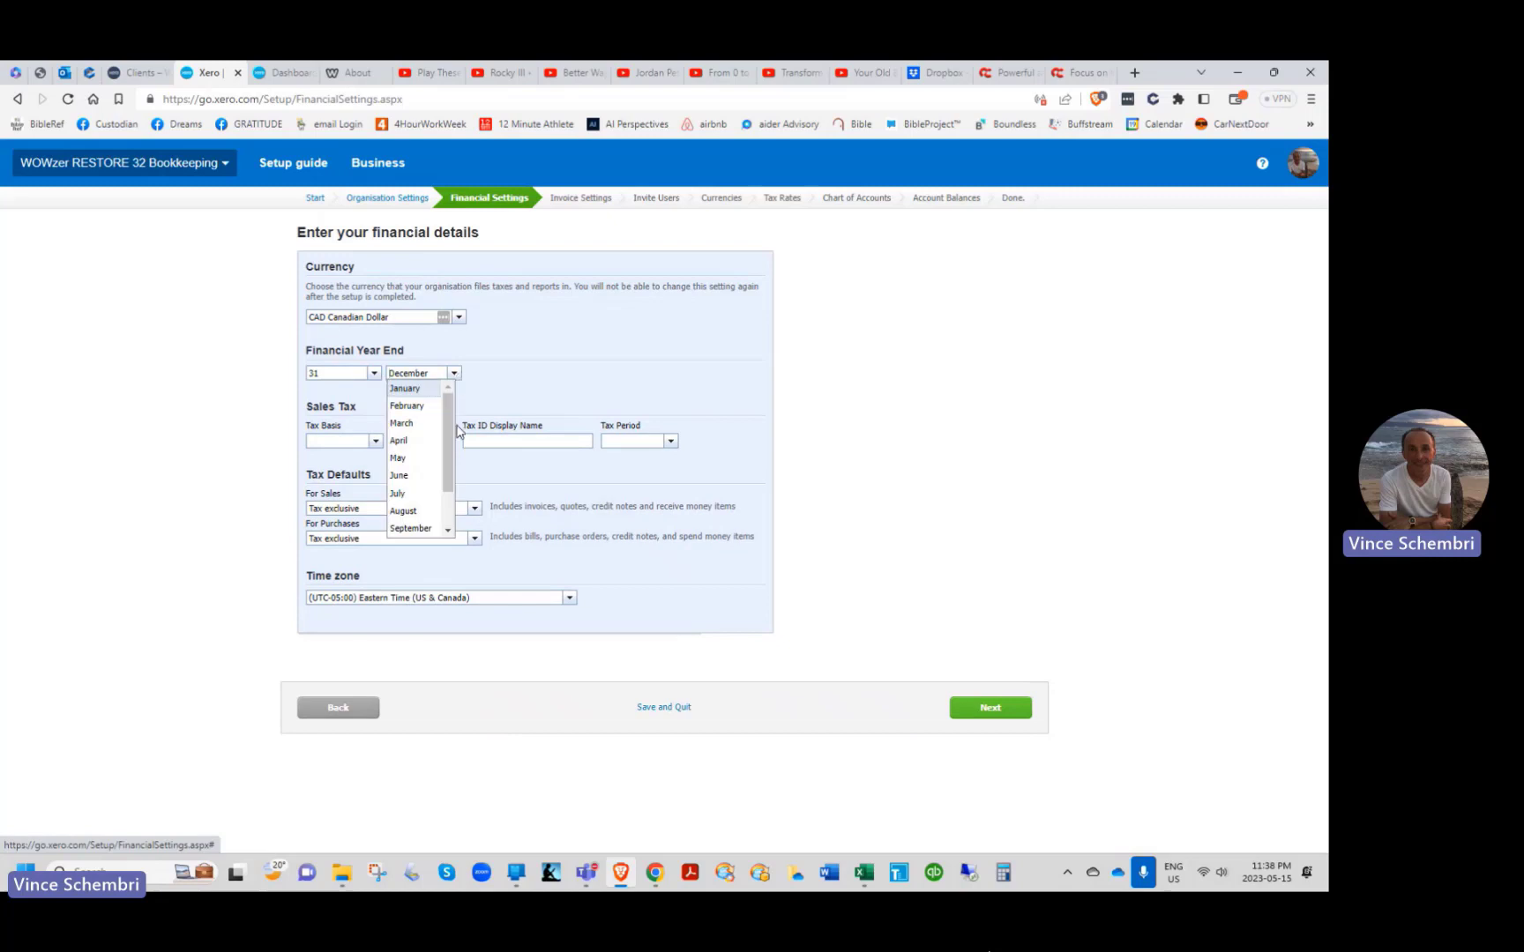
{"action": "scroll", "coordinate": [430, 476], "scroll_direction": "down", "scroll_amount": 1}
{"action": "left_click", "coordinate": [421, 494]}
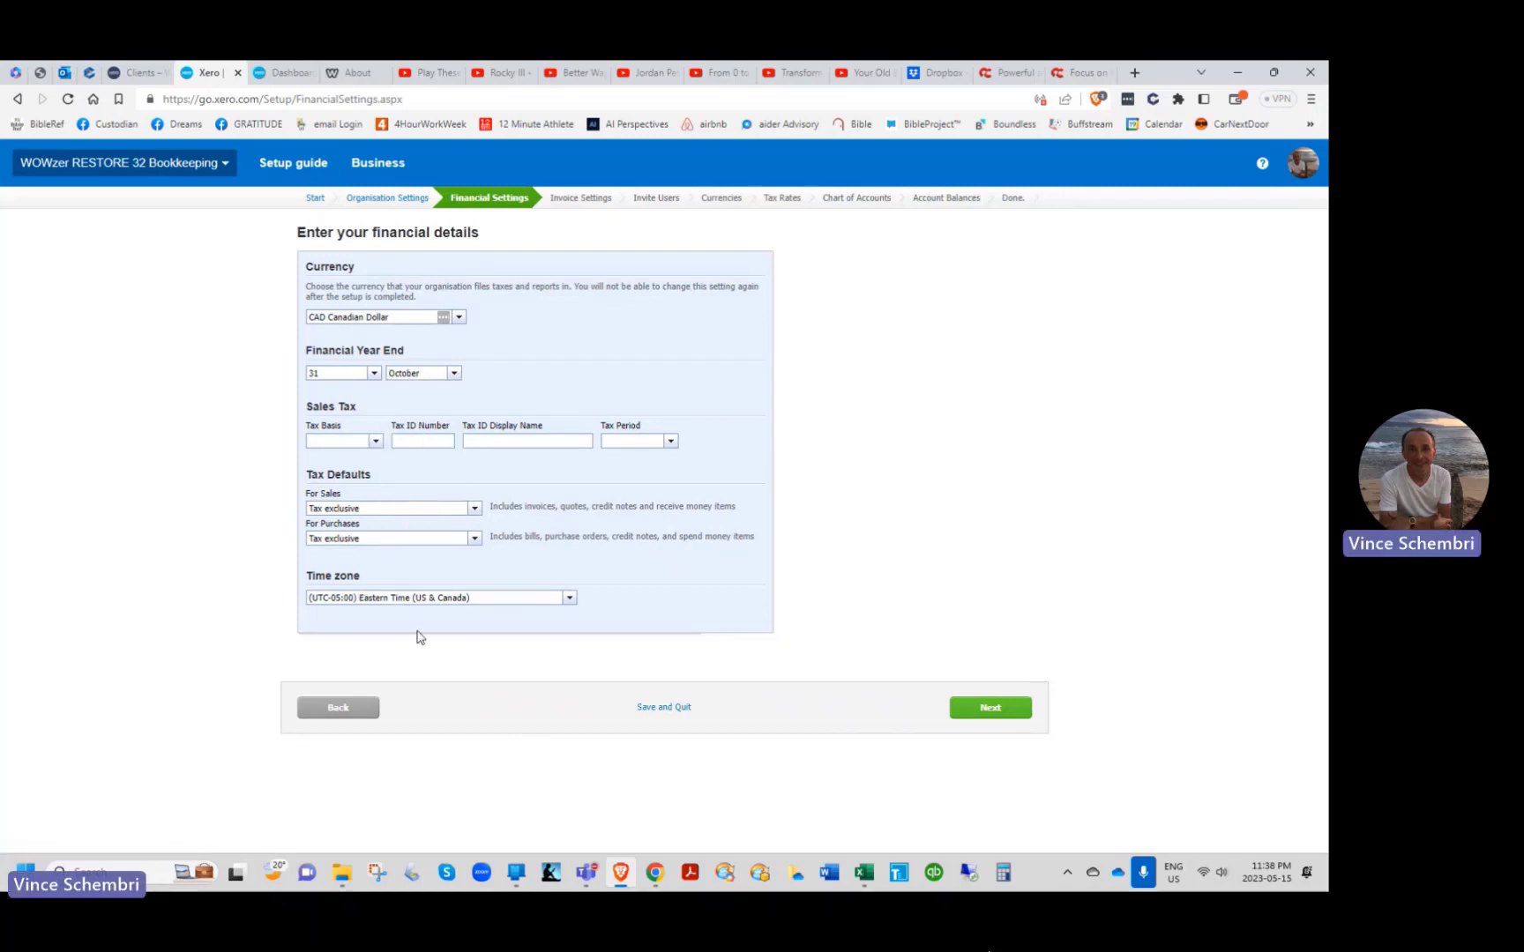
{"action": "left_click", "coordinate": [569, 600]}
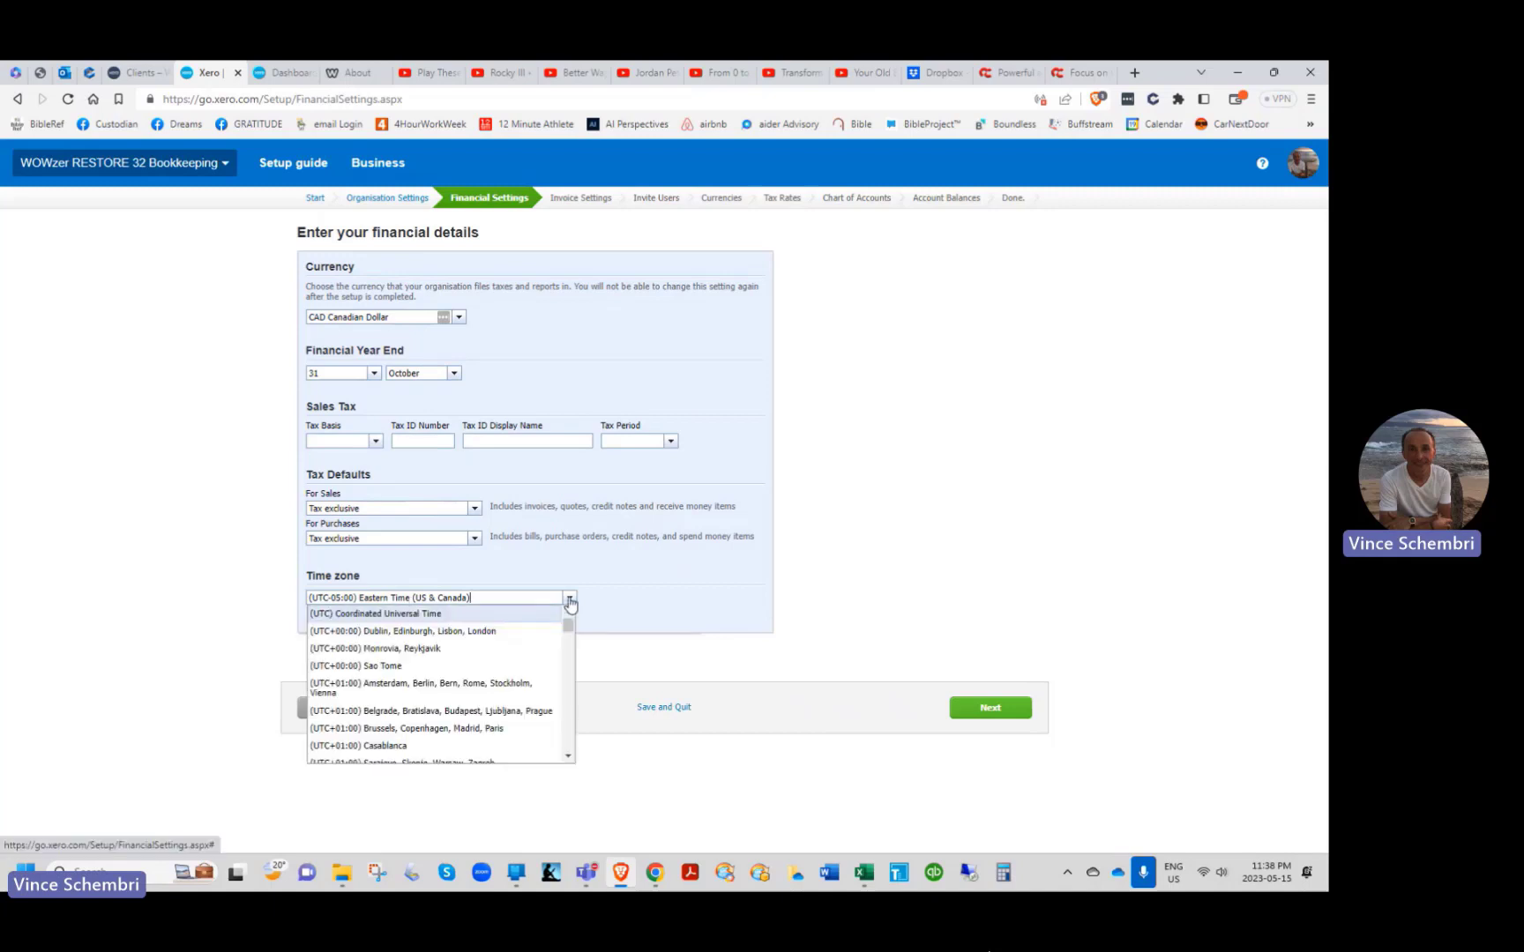
{"action": "scroll", "coordinate": [561, 626], "scroll_direction": "down", "scroll_amount": 20}
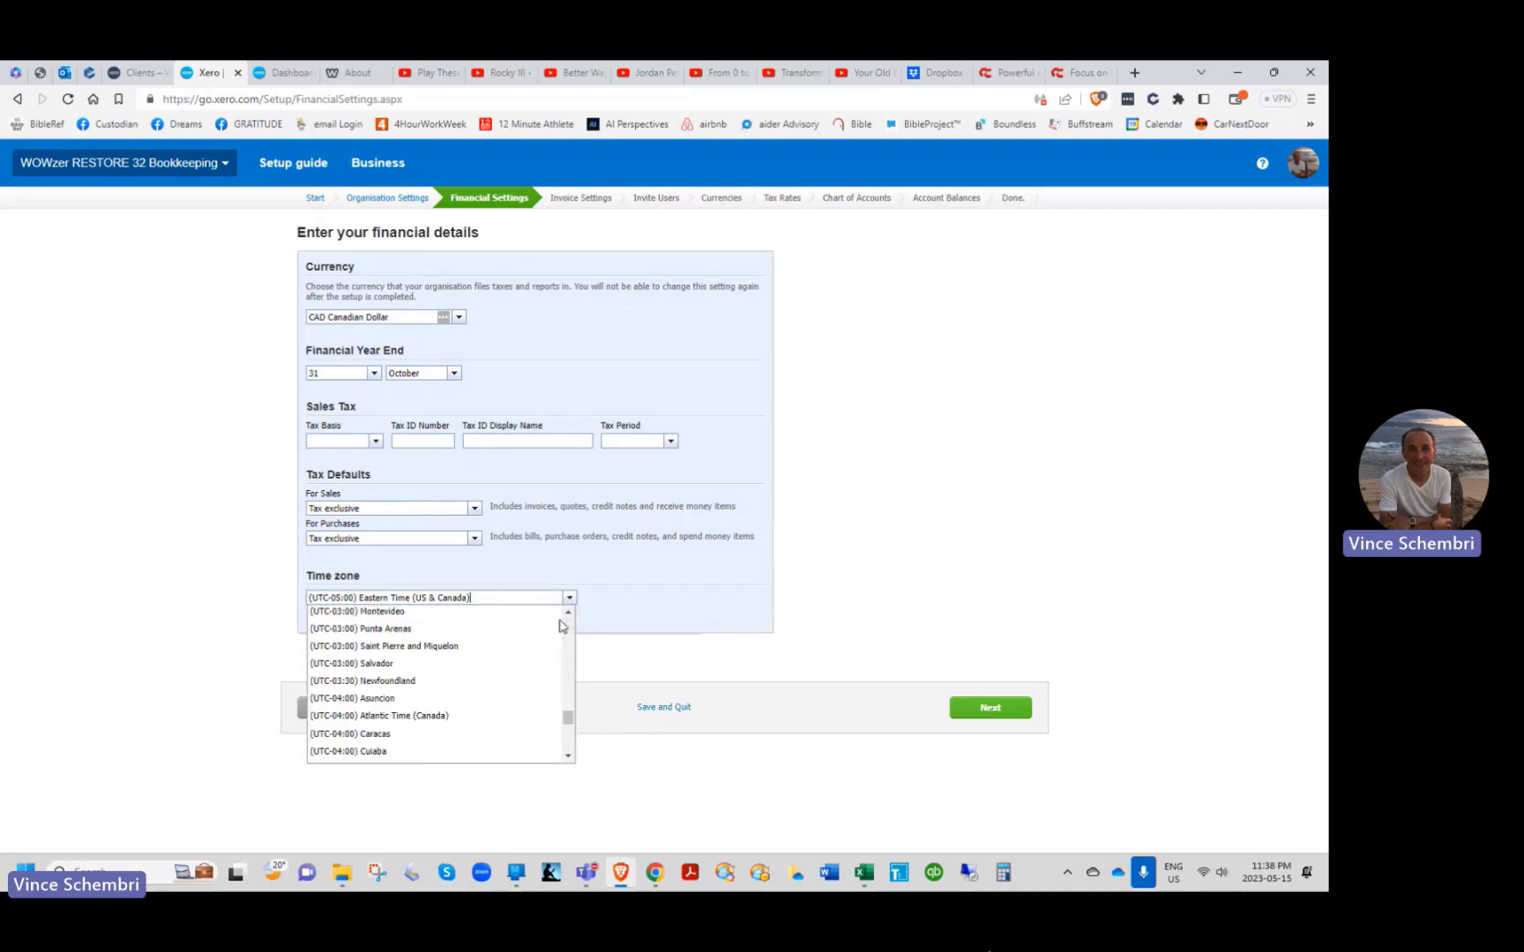
{"action": "scroll", "coordinate": [563, 626], "scroll_direction": "up", "scroll_amount": 5}
{"action": "left_click", "coordinate": [534, 633]}
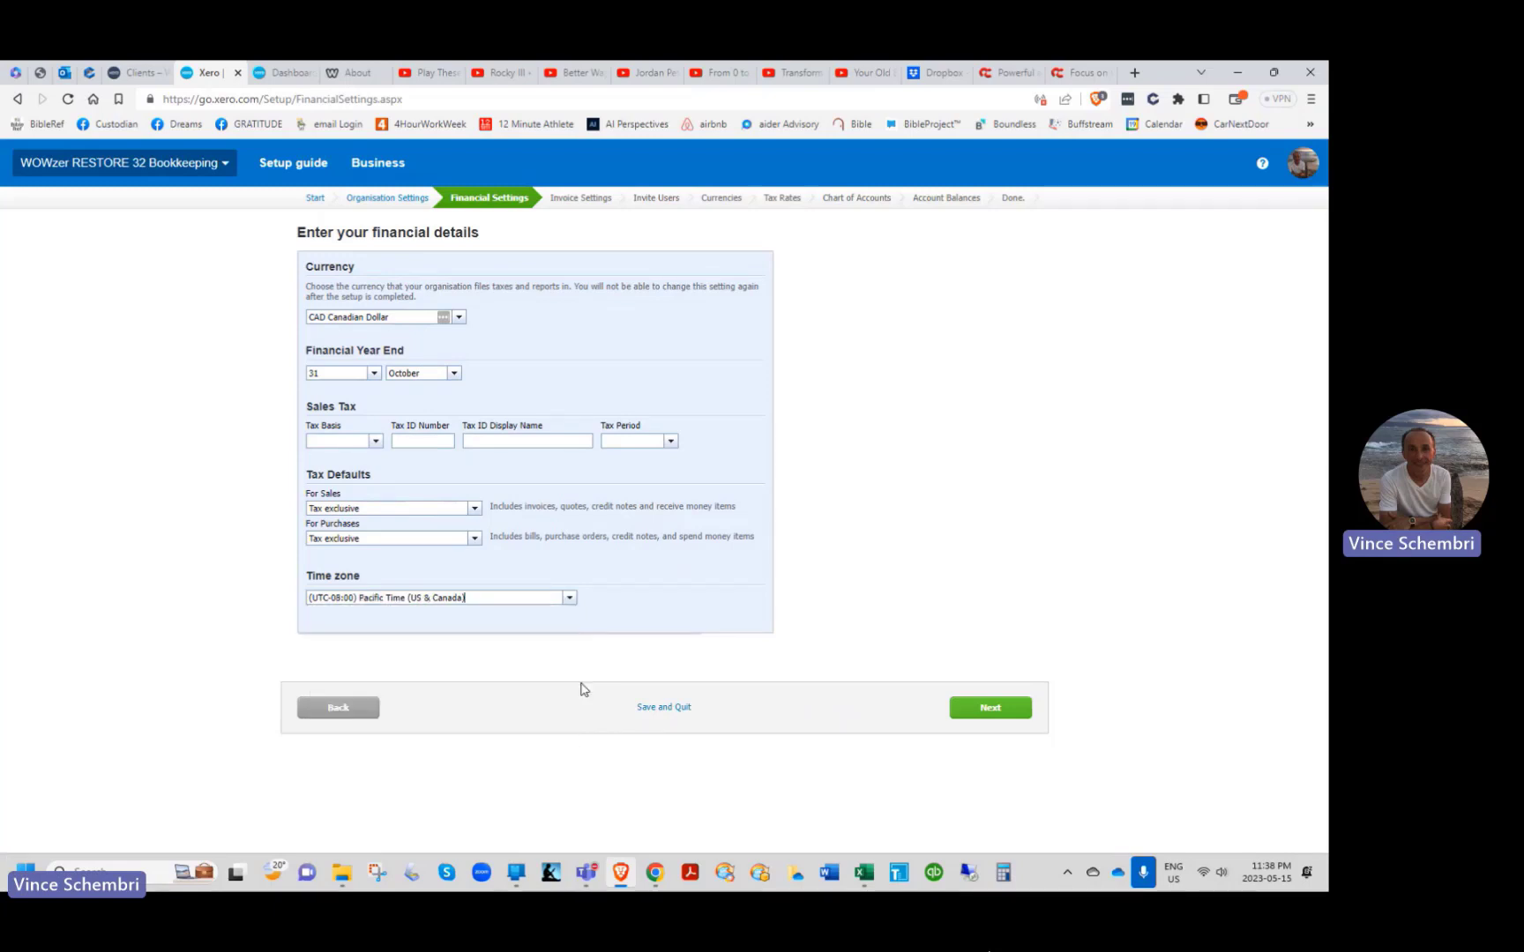
Step: Save the financial settings, then skip both the Invoice Settings and Invite Users steps
{"action": "left_click", "coordinate": [990, 712]}
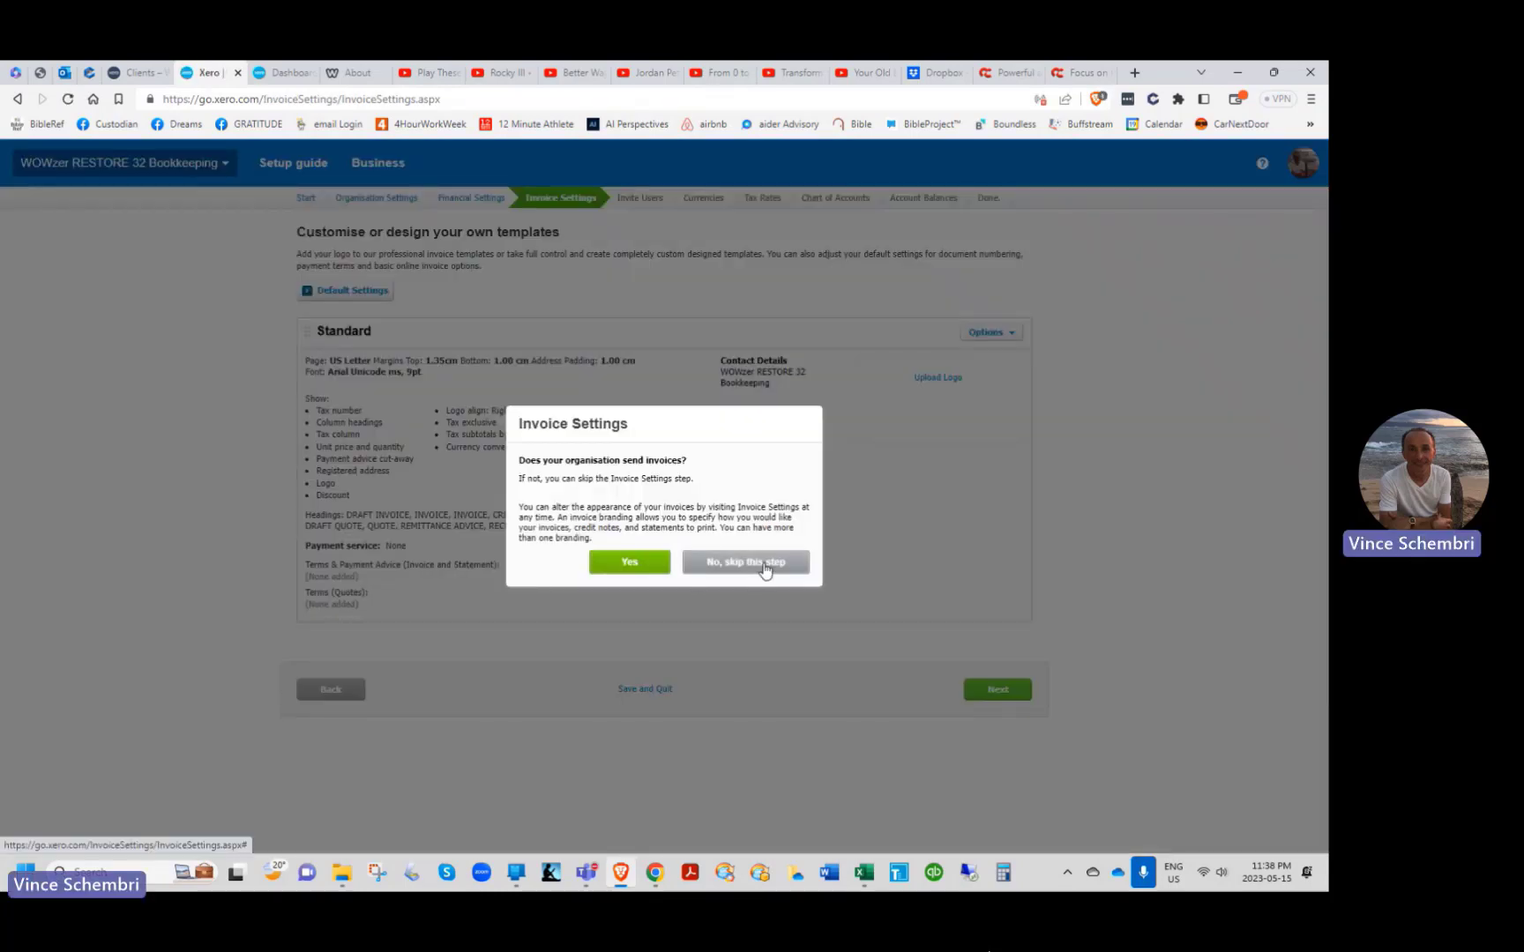
{"action": "left_click", "coordinate": [764, 565]}
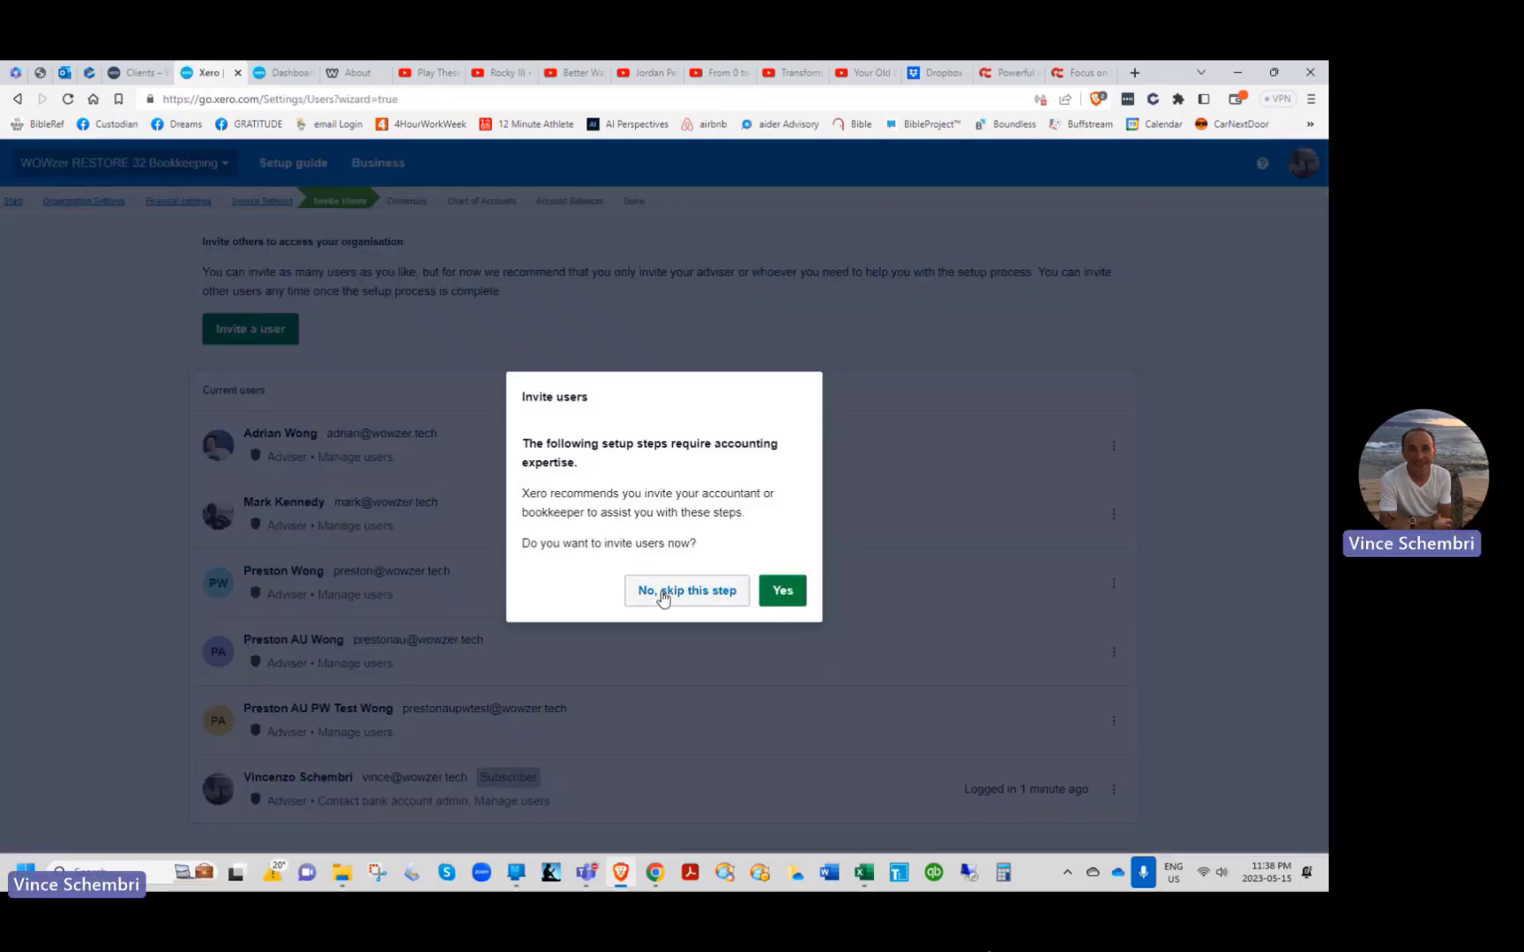
{"action": "left_click", "coordinate": [663, 598]}
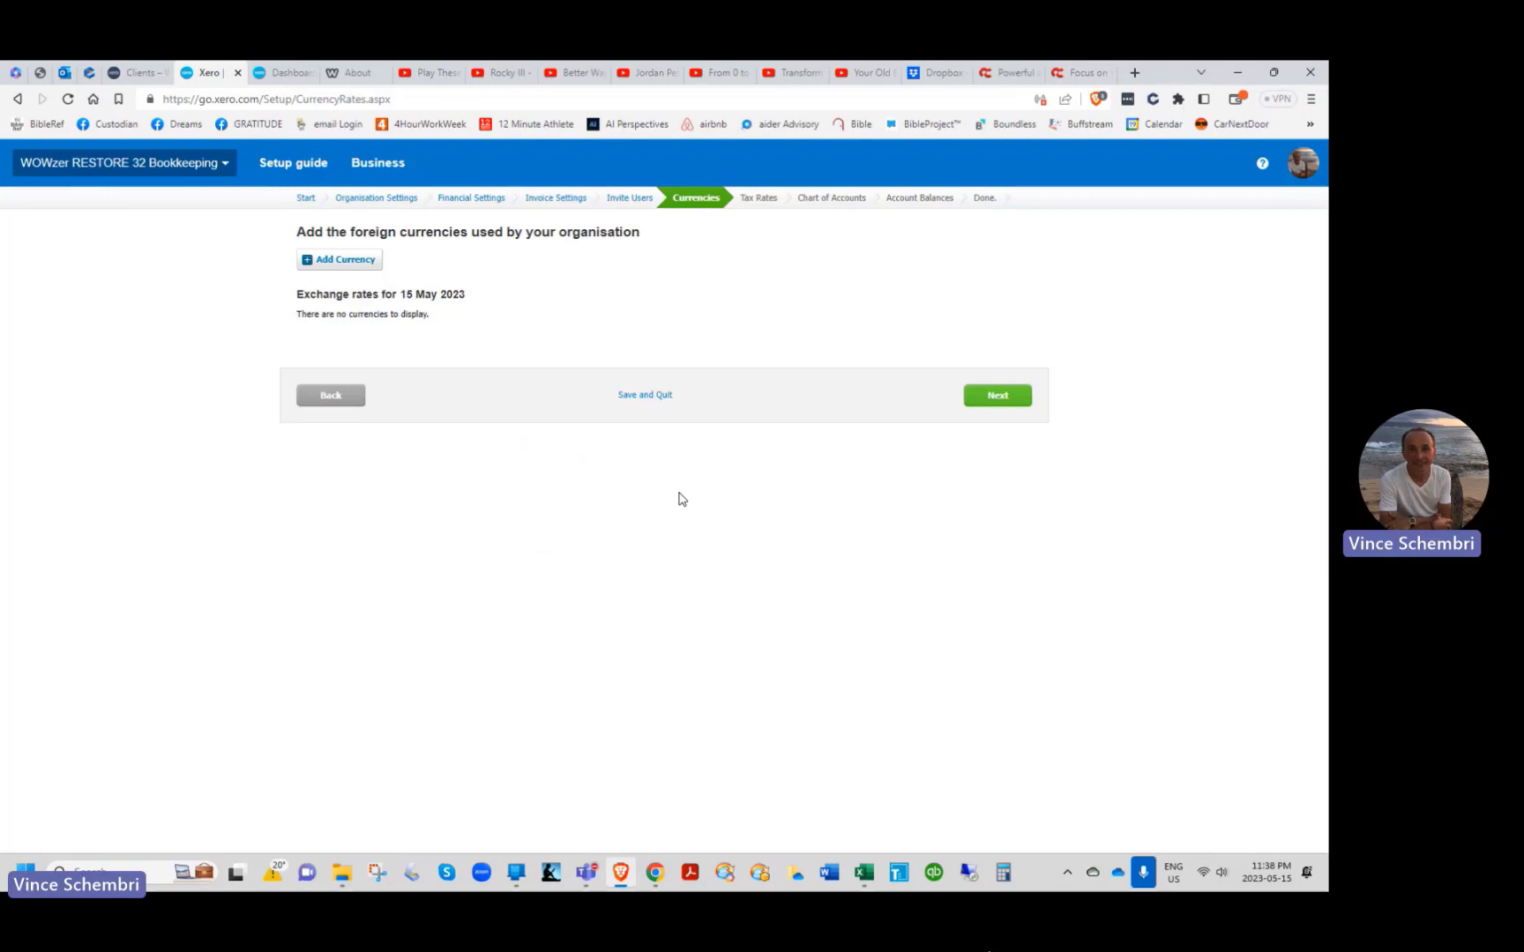
Step: Proceed with no foreign currencies, the default tax rates and the default chart of accounts
{"action": "left_click", "coordinate": [996, 396]}
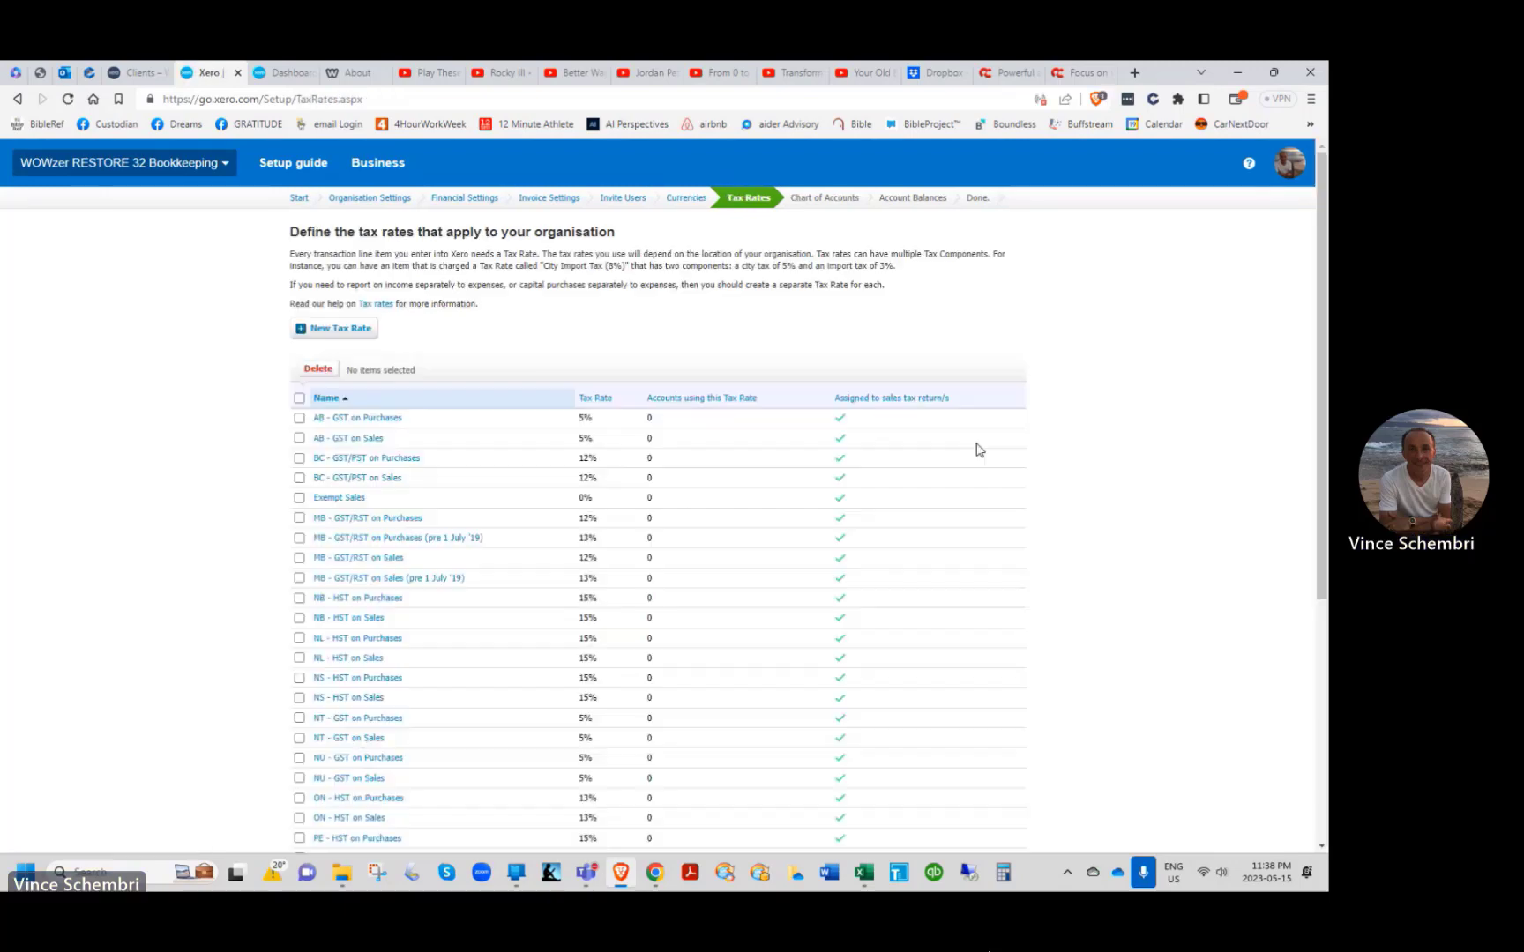
{"action": "scroll", "coordinate": [930, 469], "scroll_direction": "down", "scroll_amount": 5}
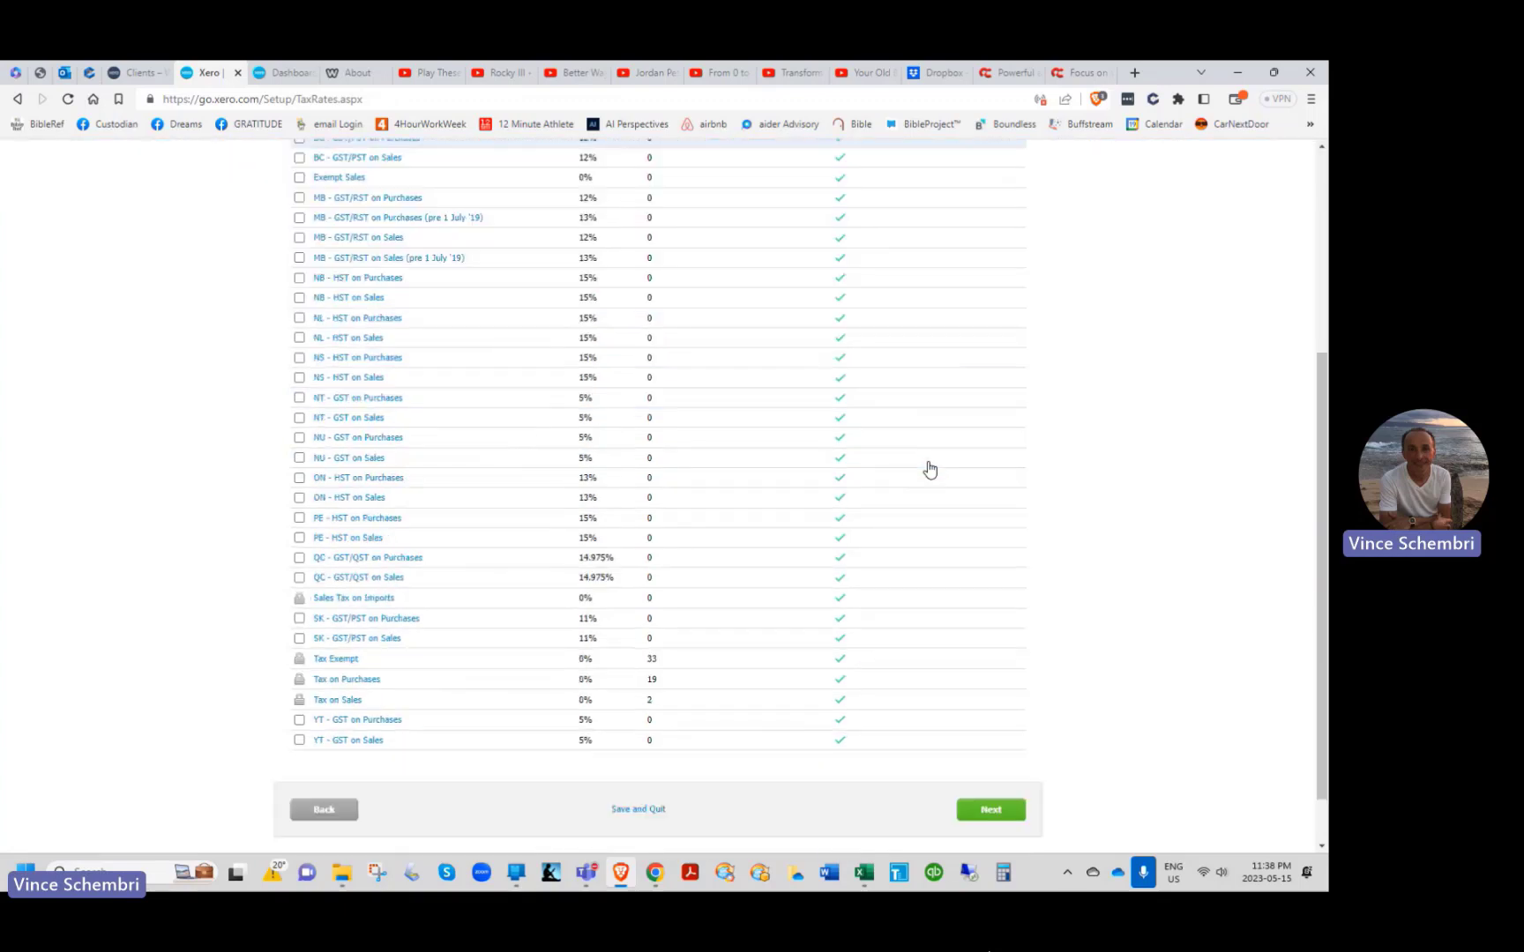
{"action": "left_click", "coordinate": [989, 746]}
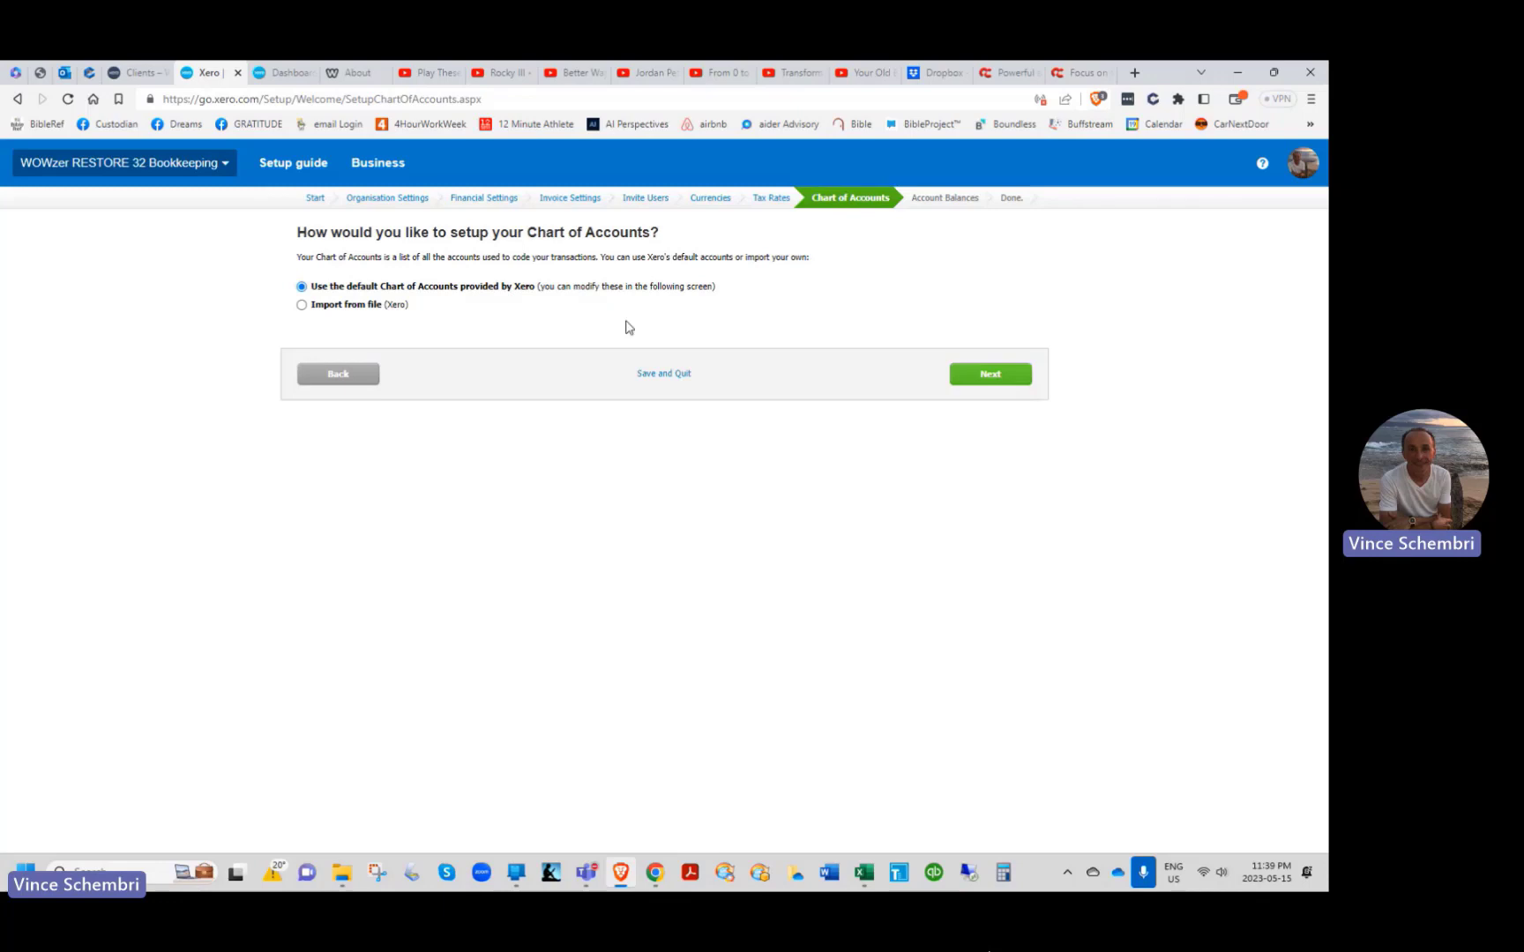
{"action": "left_click", "coordinate": [998, 381]}
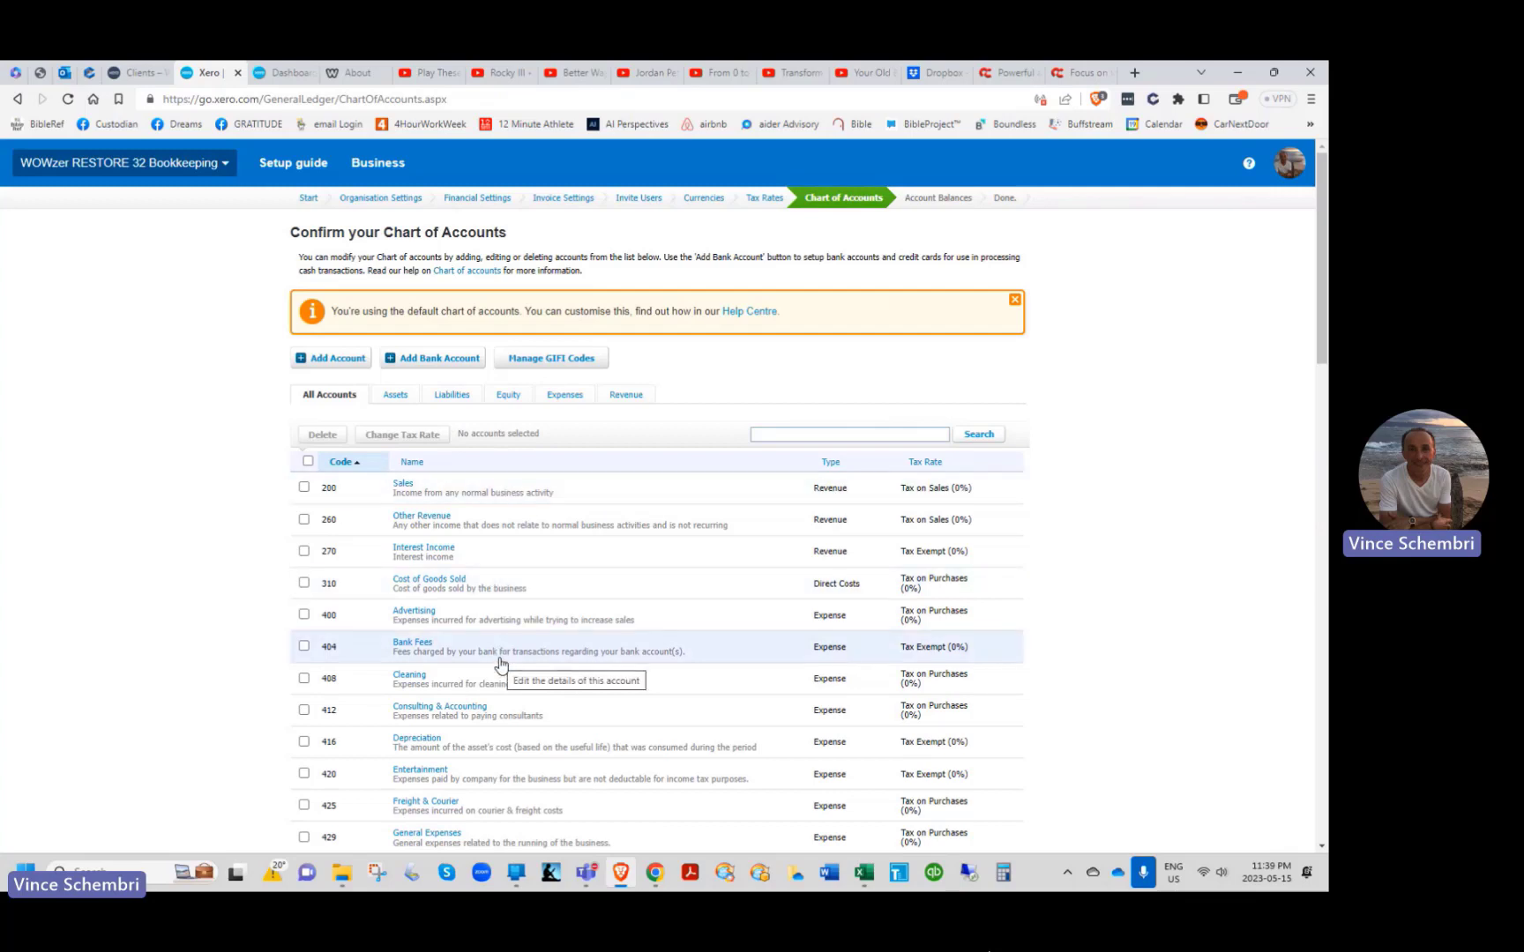
Step: Select all accounts and delete the 42 removable ones, then review the remaining system accounts
{"action": "left_click", "coordinate": [308, 461]}
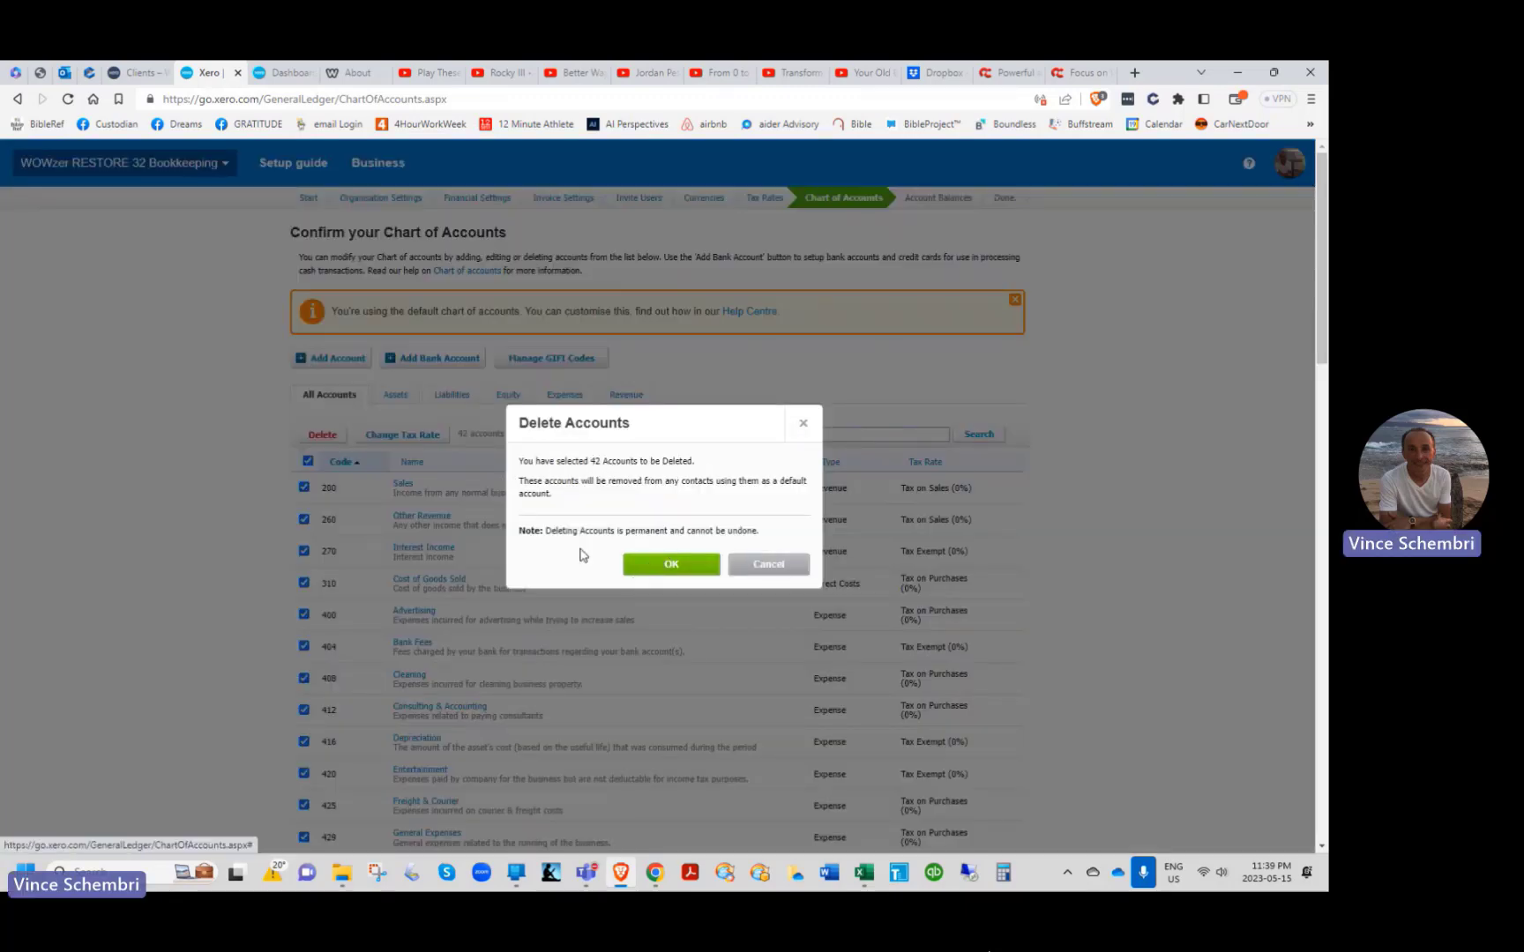
{"action": "left_click", "coordinate": [670, 567]}
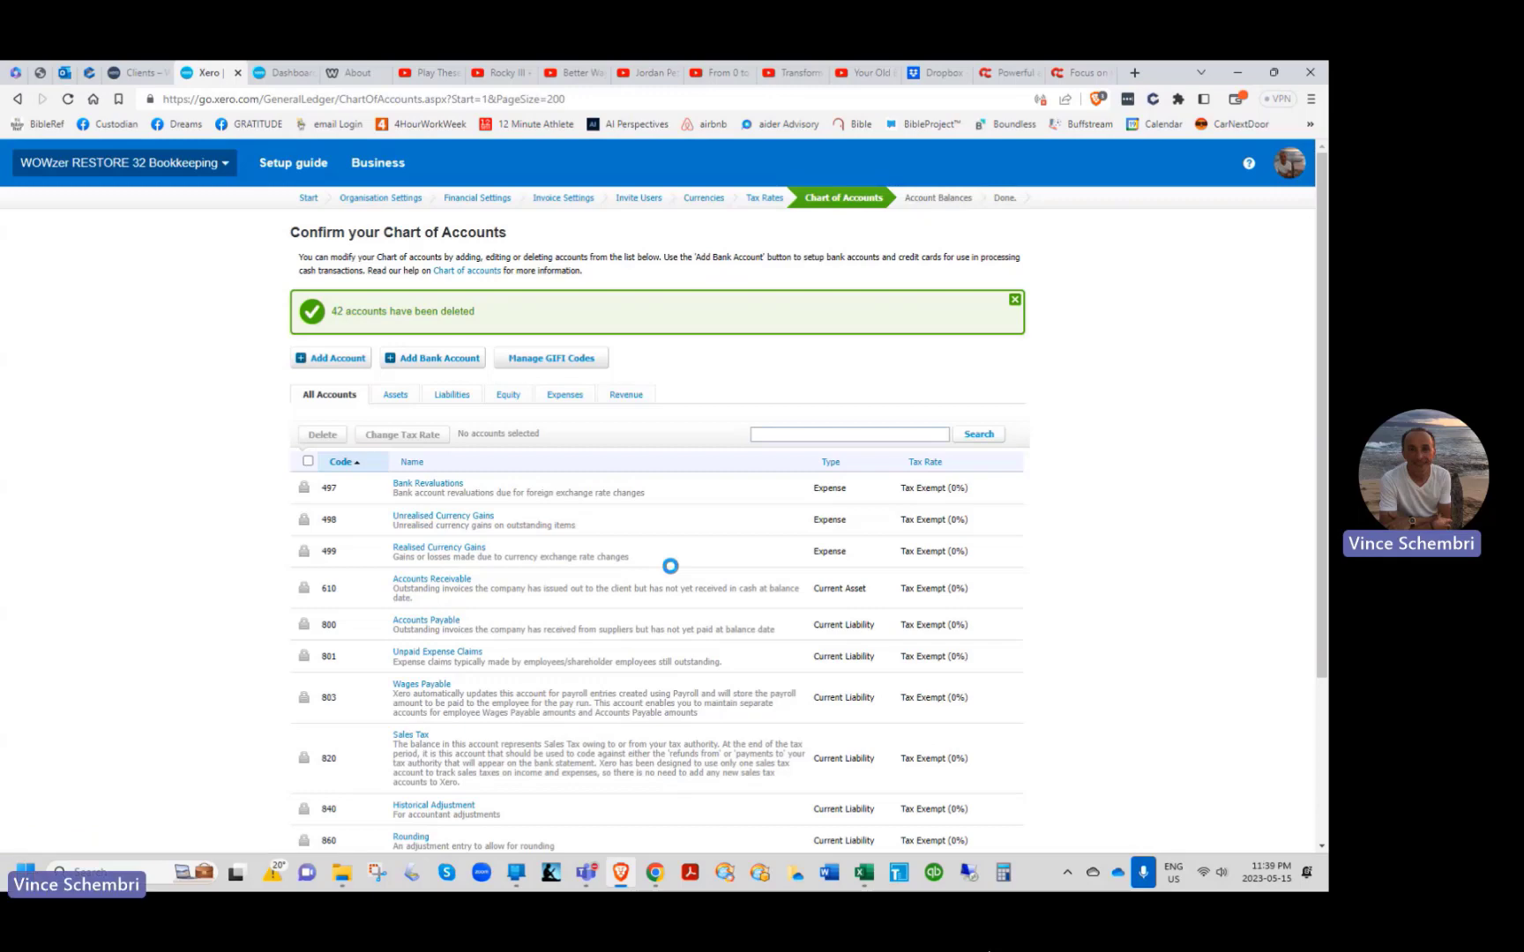
{"action": "scroll", "coordinate": [307, 600], "scroll_direction": "down", "scroll_amount": 3}
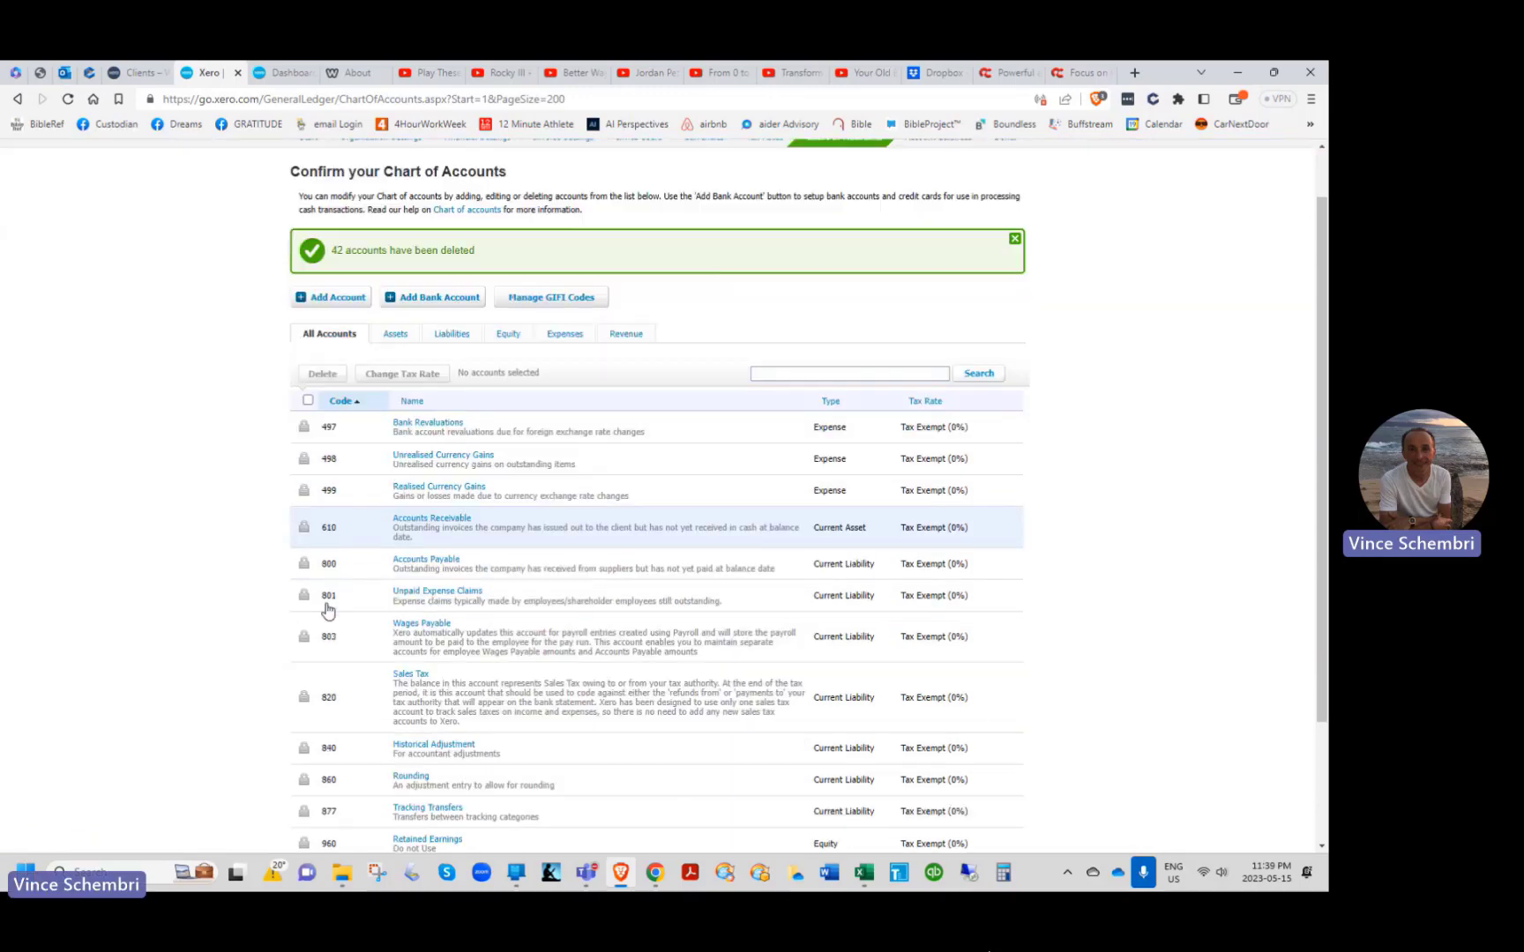
{"action": "scroll", "coordinate": [341, 501], "scroll_direction": "up", "scroll_amount": 3}
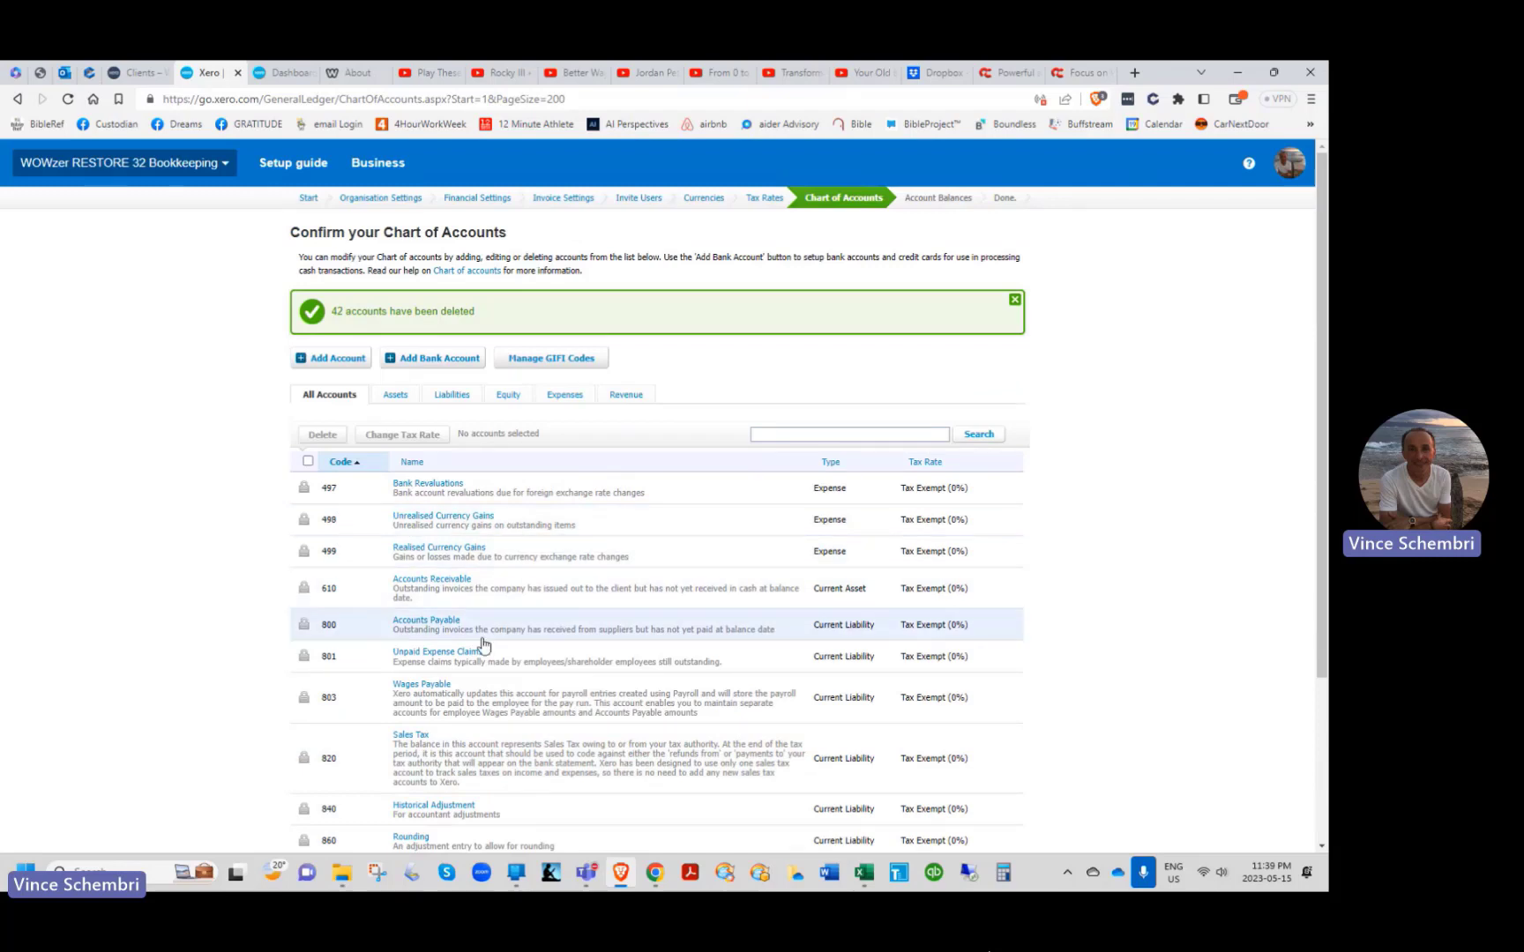
{"action": "scroll", "coordinate": [483, 644], "scroll_direction": "down", "scroll_amount": 3}
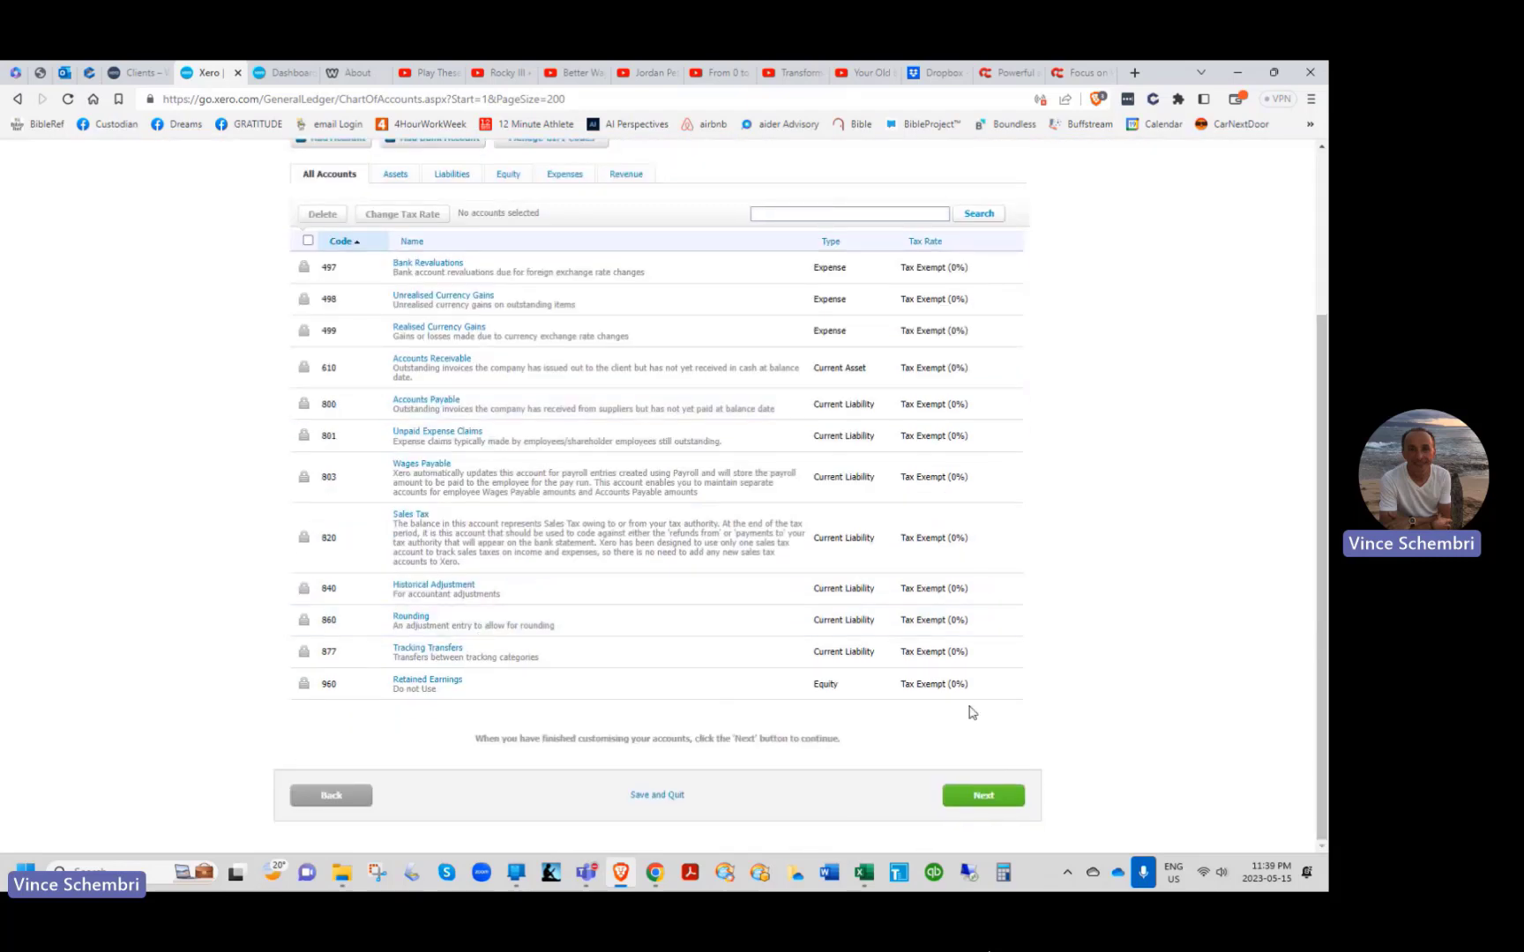
Step: Continue without bank accounts and set the conversion date to November 2016
{"action": "left_click", "coordinate": [981, 797]}
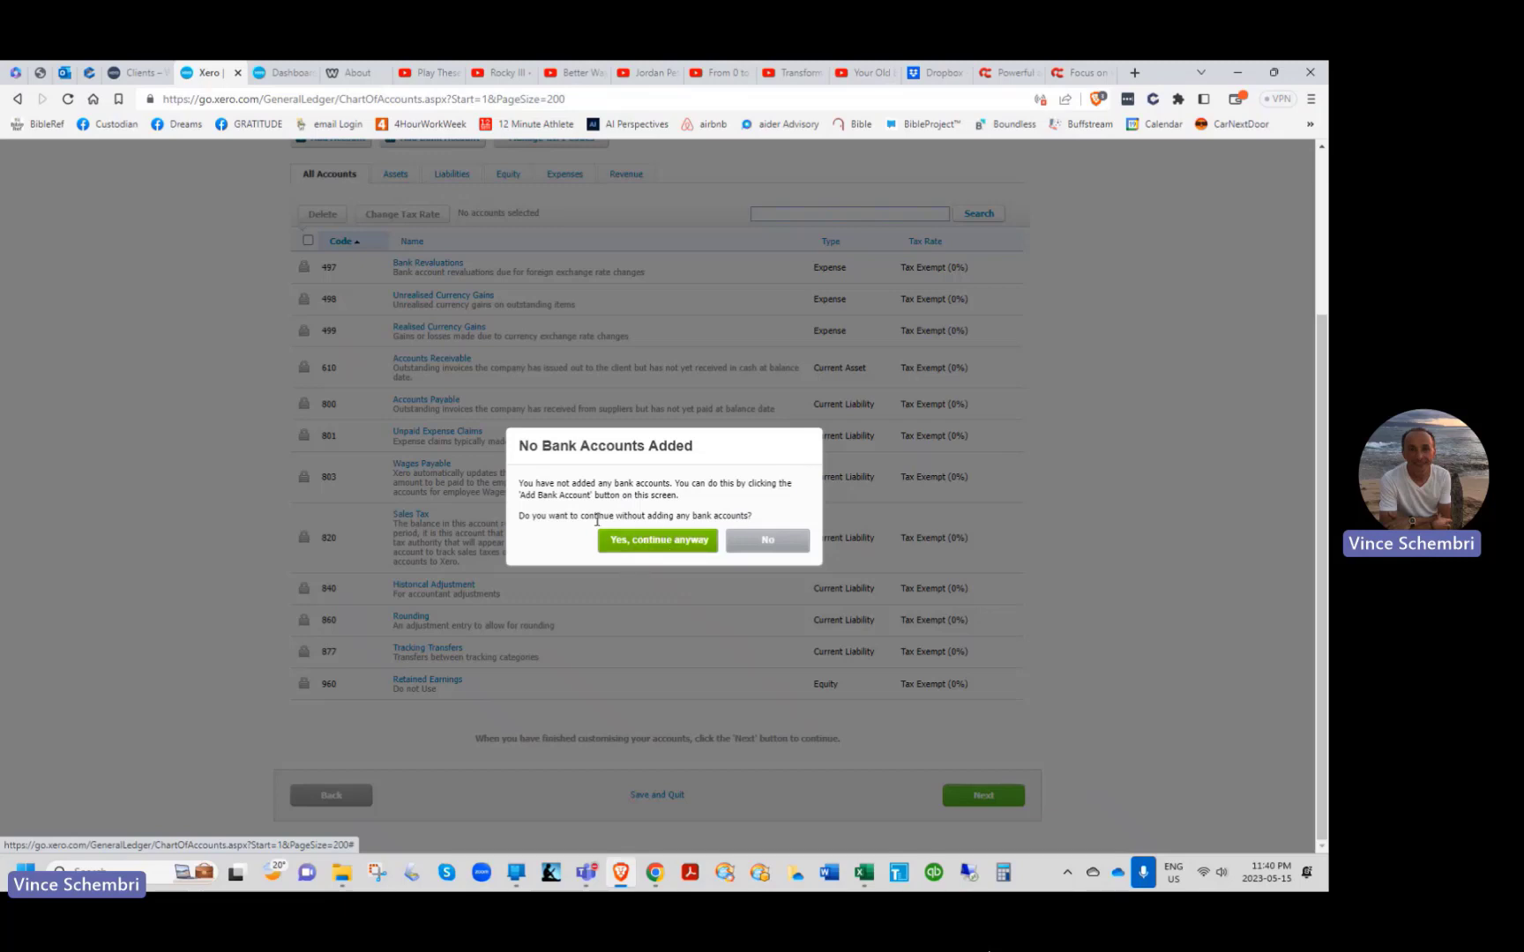
{"action": "left_click", "coordinate": [668, 552]}
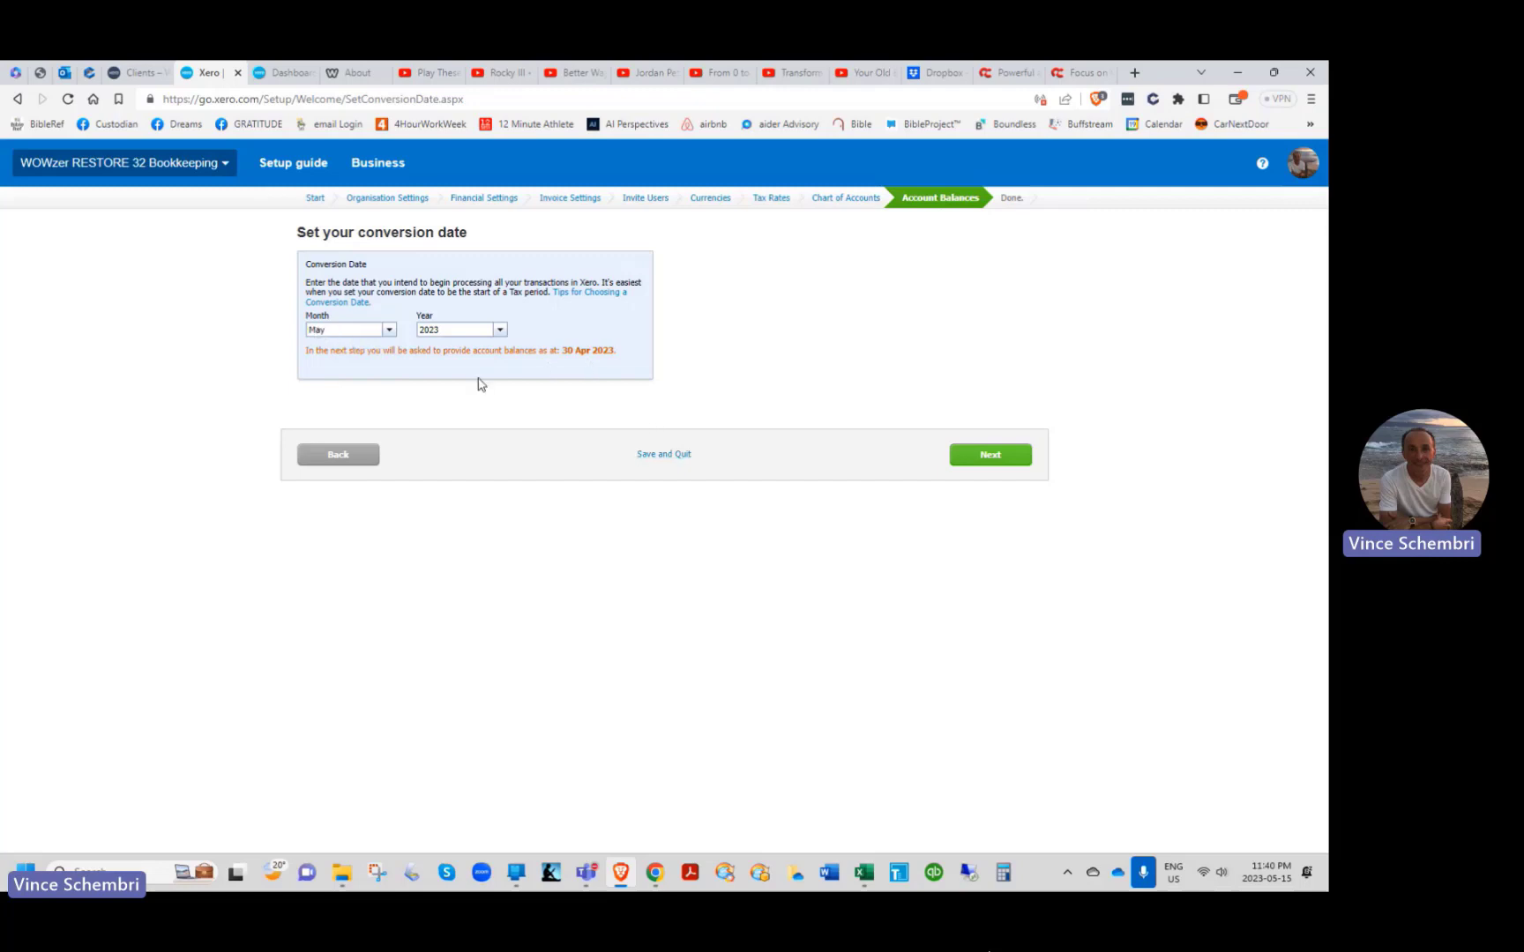
{"action": "left_click", "coordinate": [389, 334]}
{"action": "scroll", "coordinate": [406, 419], "scroll_direction": "down", "scroll_amount": 2}
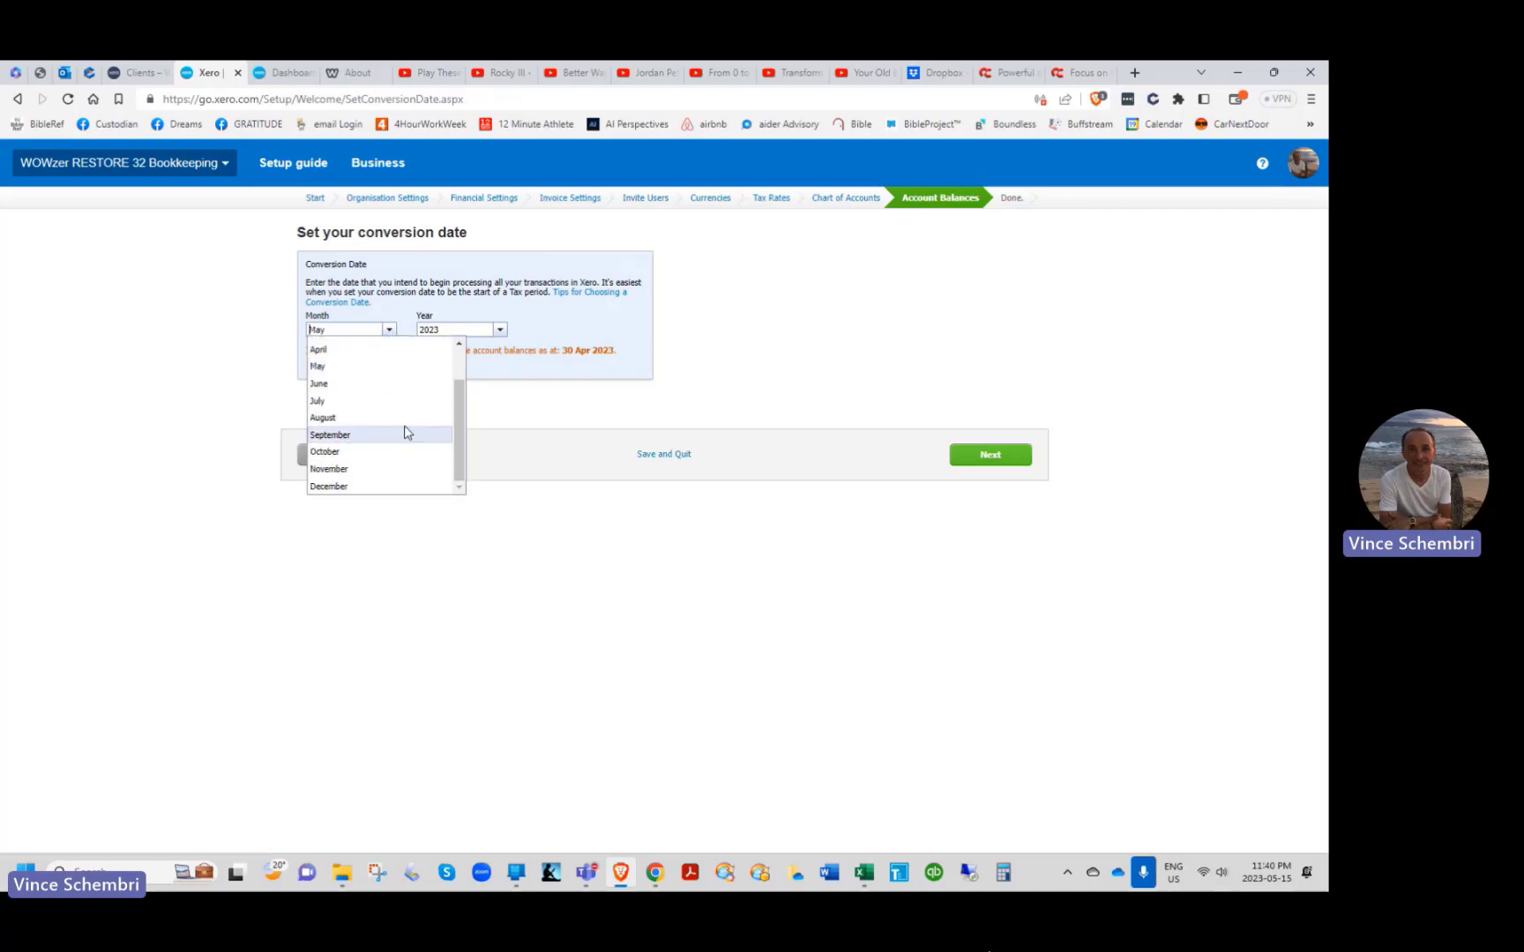
{"action": "left_click", "coordinate": [385, 470]}
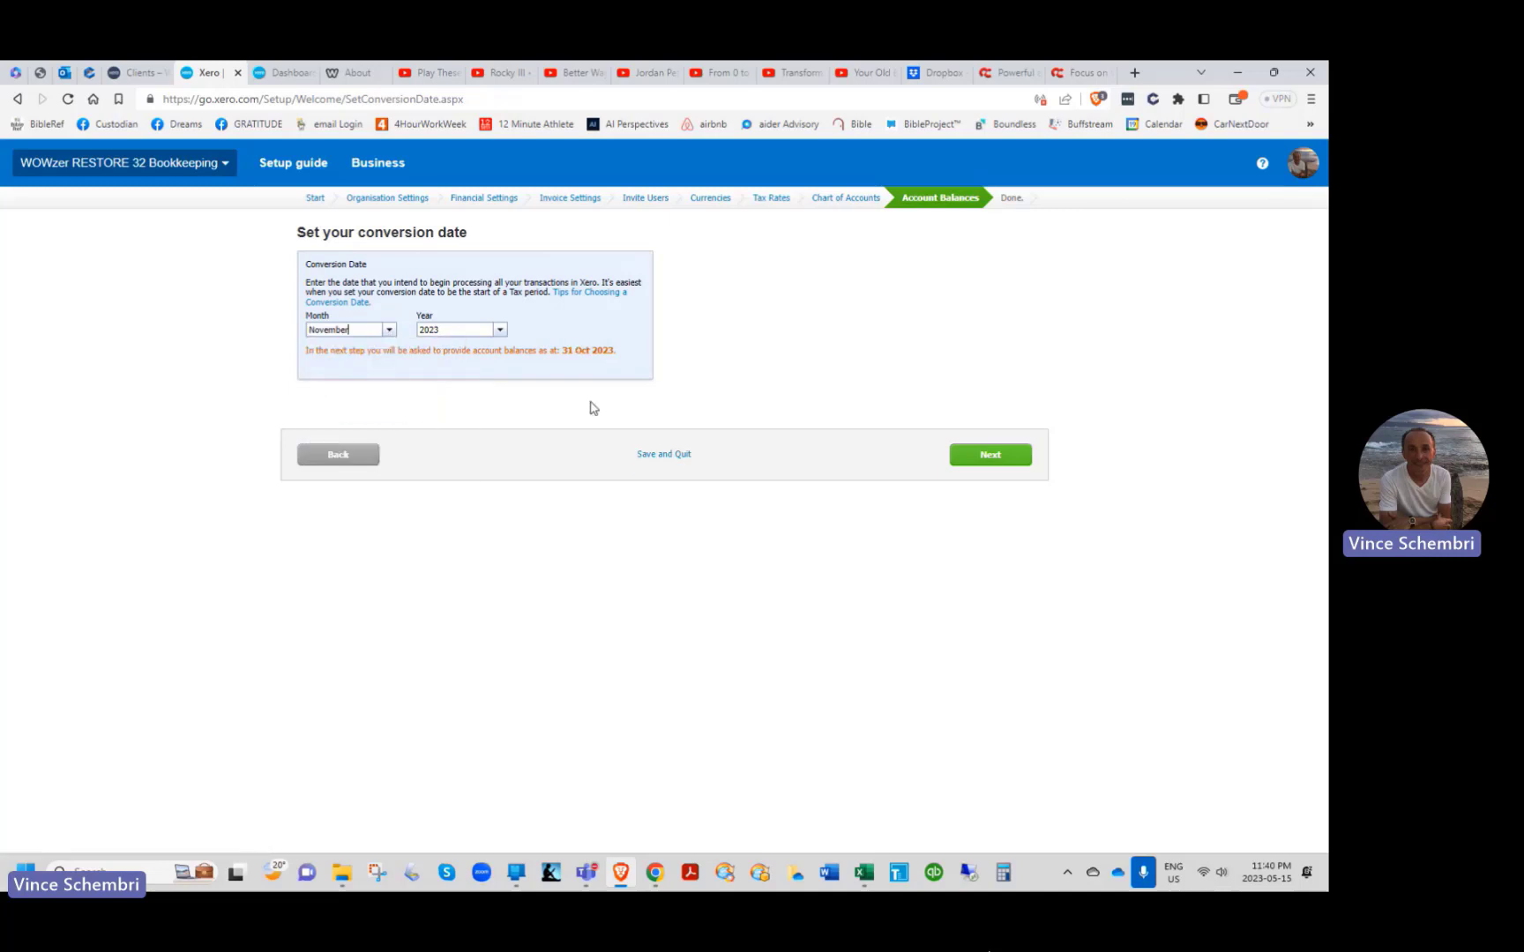
{"action": "left_click", "coordinate": [501, 332]}
{"action": "scroll", "coordinate": [511, 415], "scroll_direction": "down", "scroll_amount": 2}
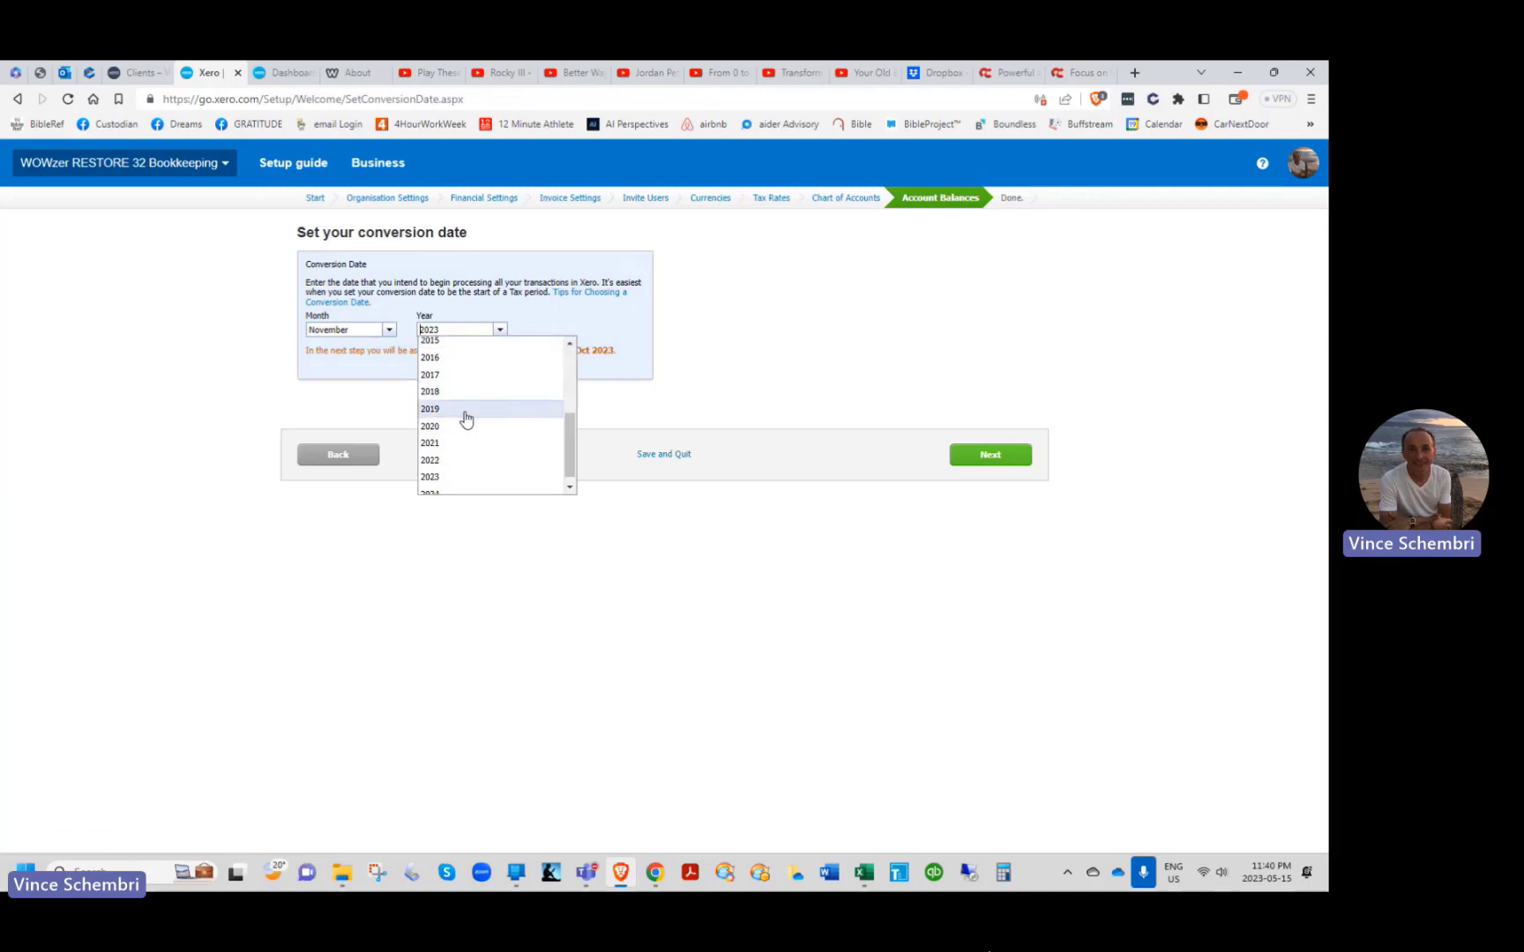
{"action": "left_click", "coordinate": [441, 358]}
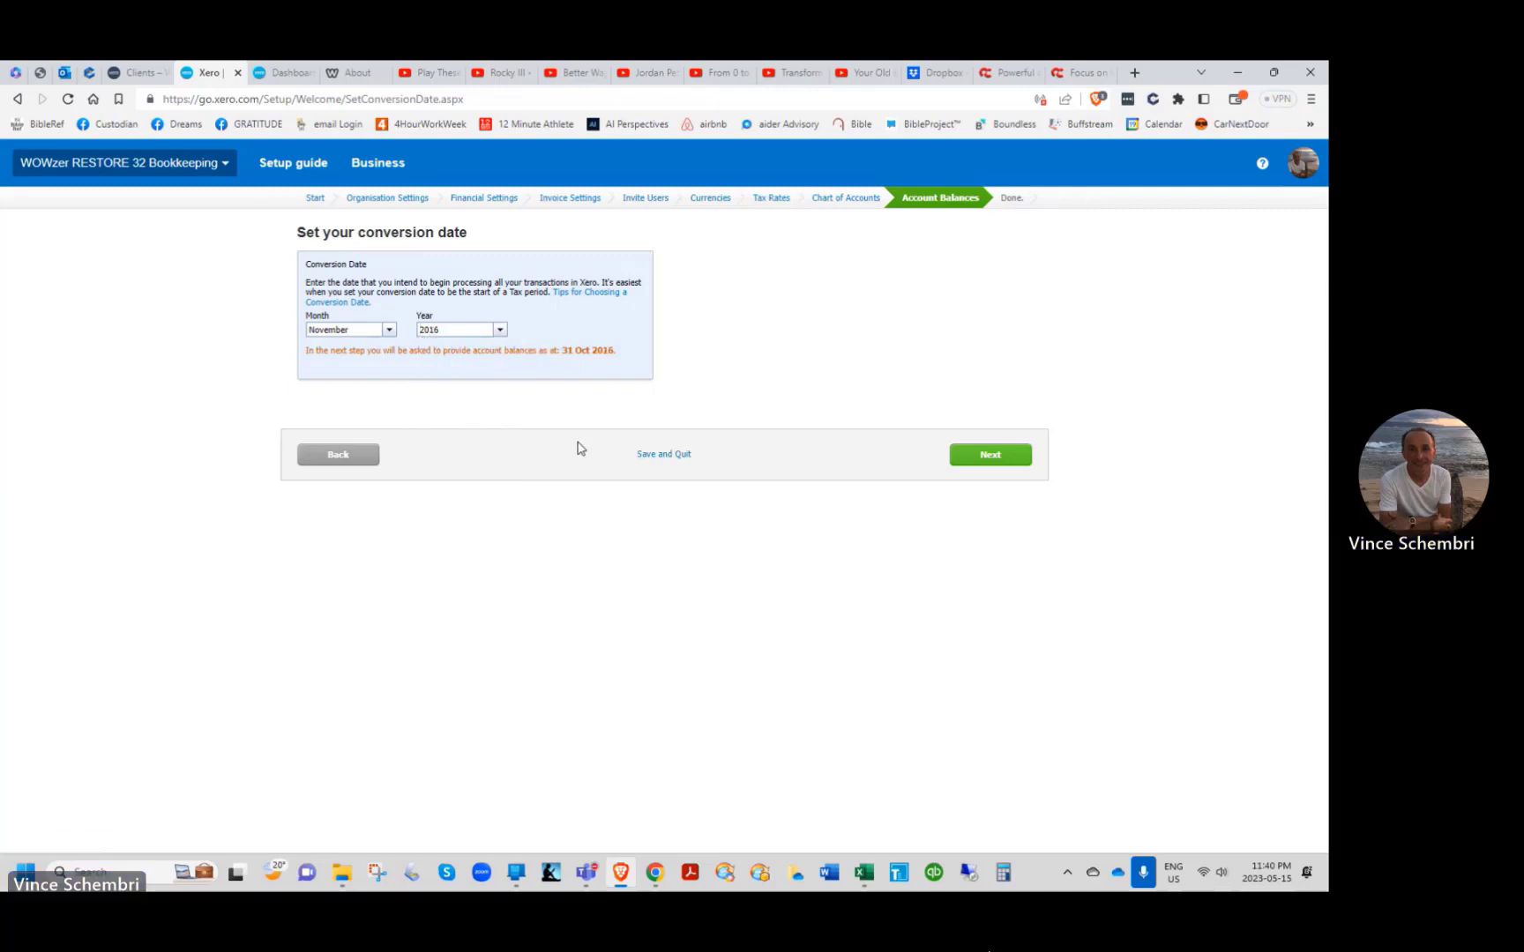
Step: Leave the opening balances empty and finish setup, landing on the WOWzer RESTORE 32 Bookkeeping dashboard
{"action": "left_click", "coordinate": [989, 456]}
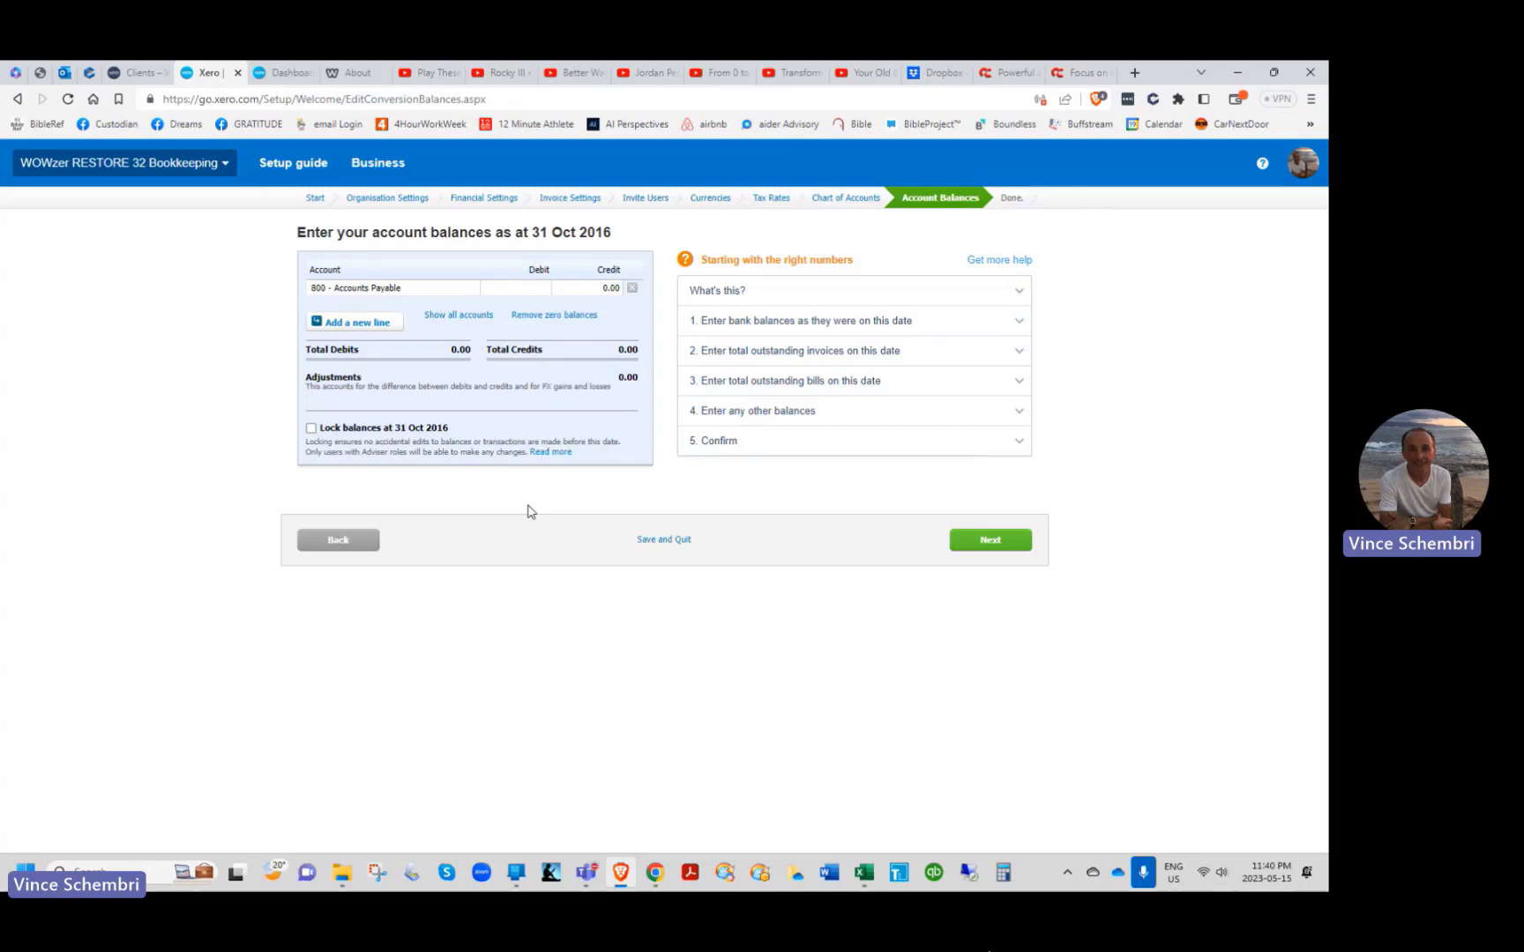
{"action": "left_click", "coordinate": [1002, 547]}
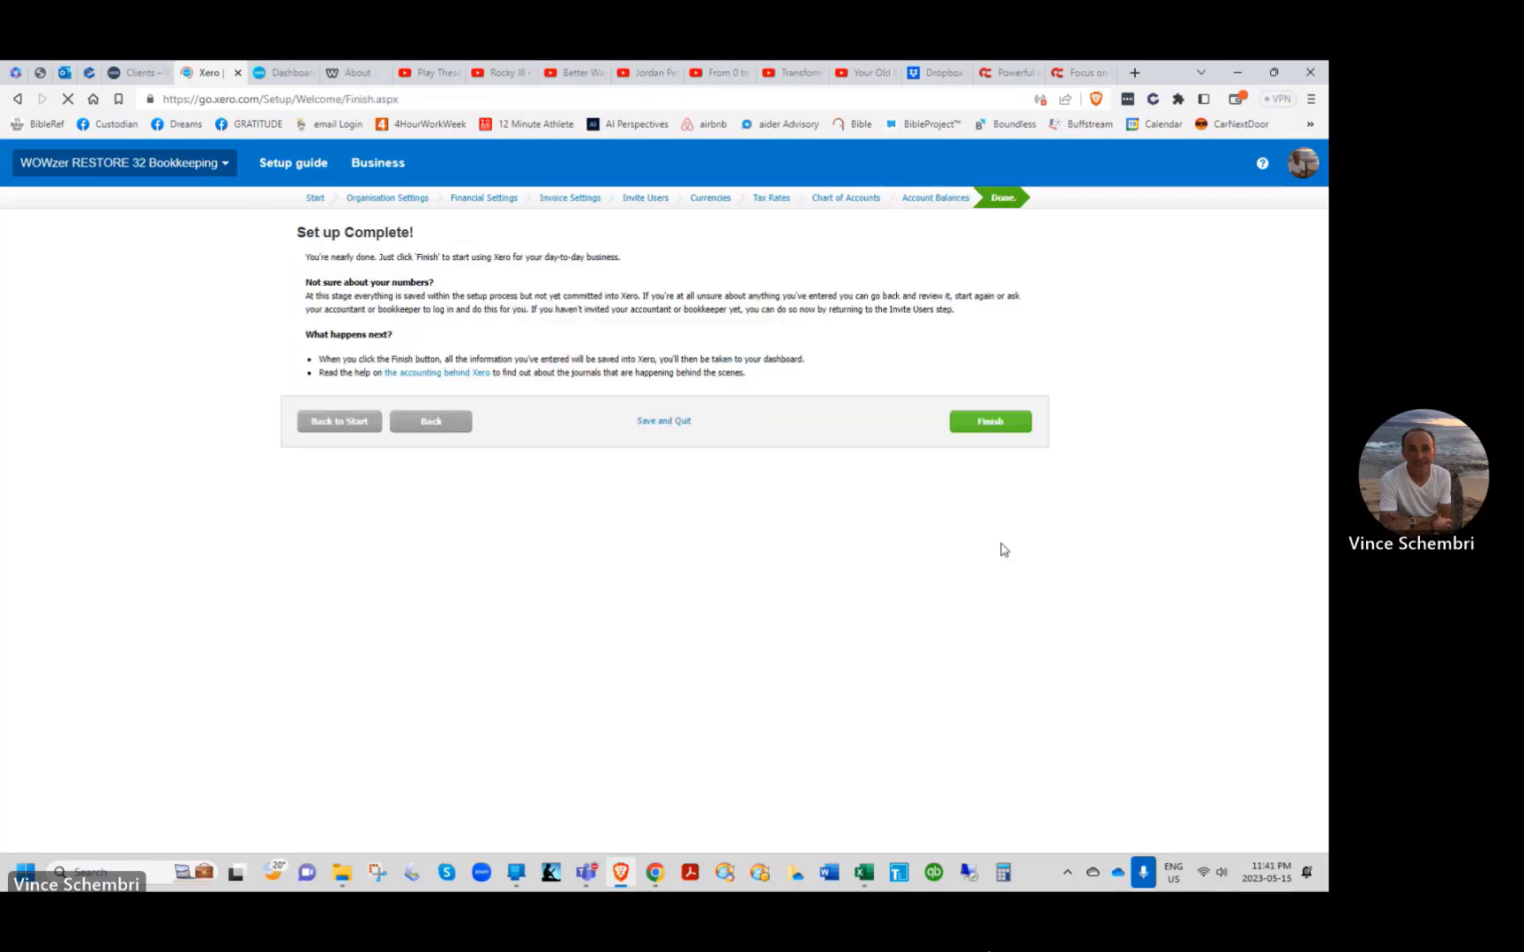
{"action": "left_click", "coordinate": [999, 421]}
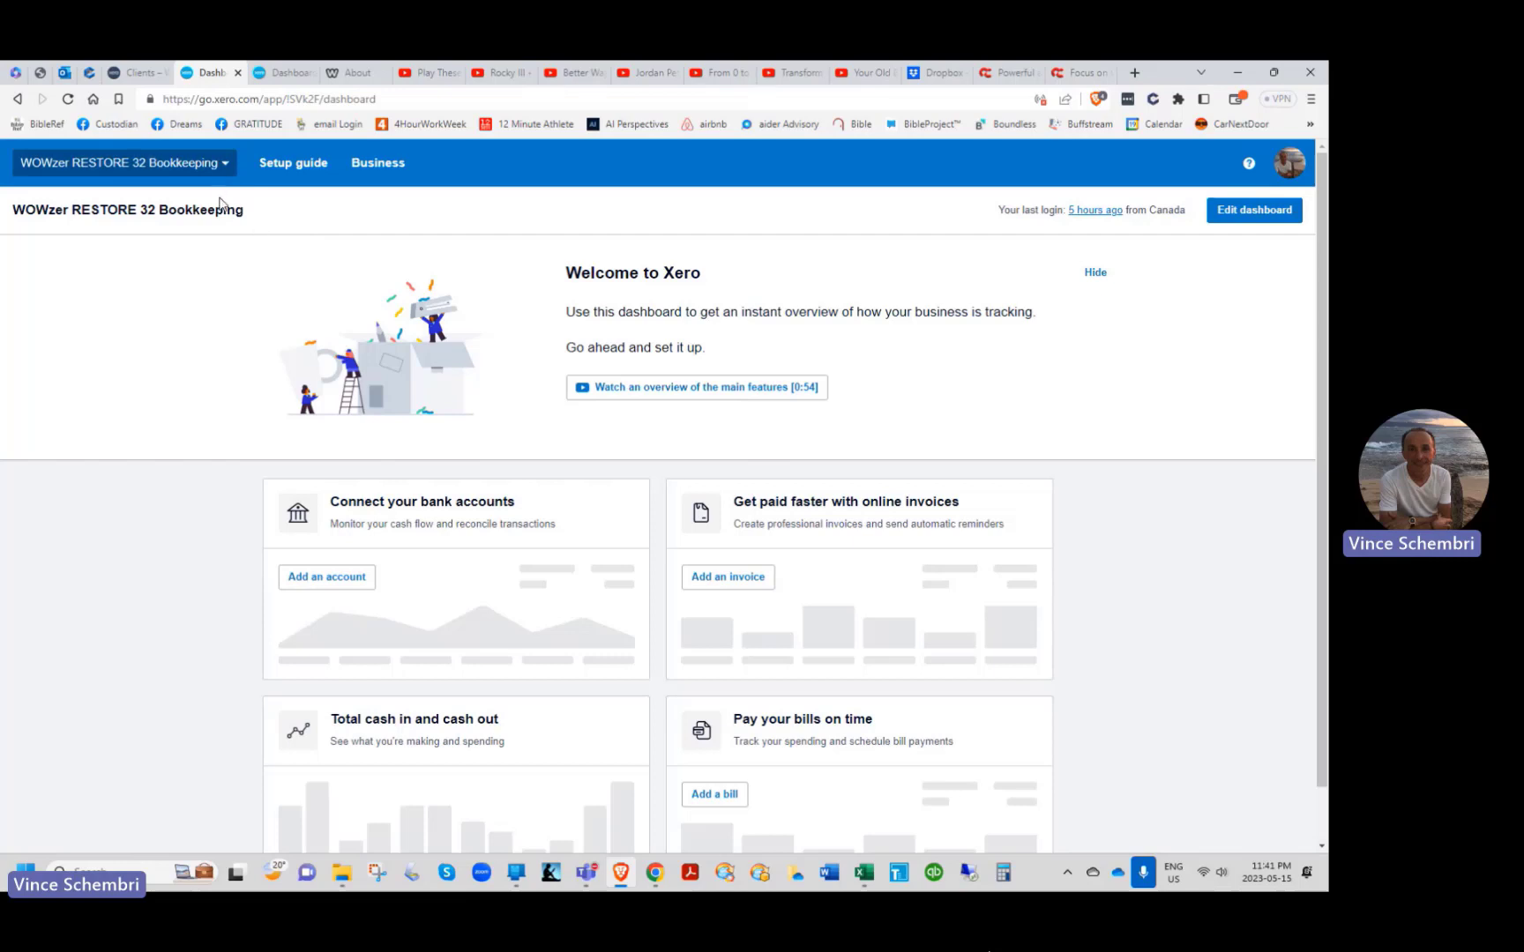
Step: Switch to WOWzer Bookkeeping Services Inc and view its Financial settings showing a 31 October year end
{"action": "left_click", "coordinate": [224, 164]}
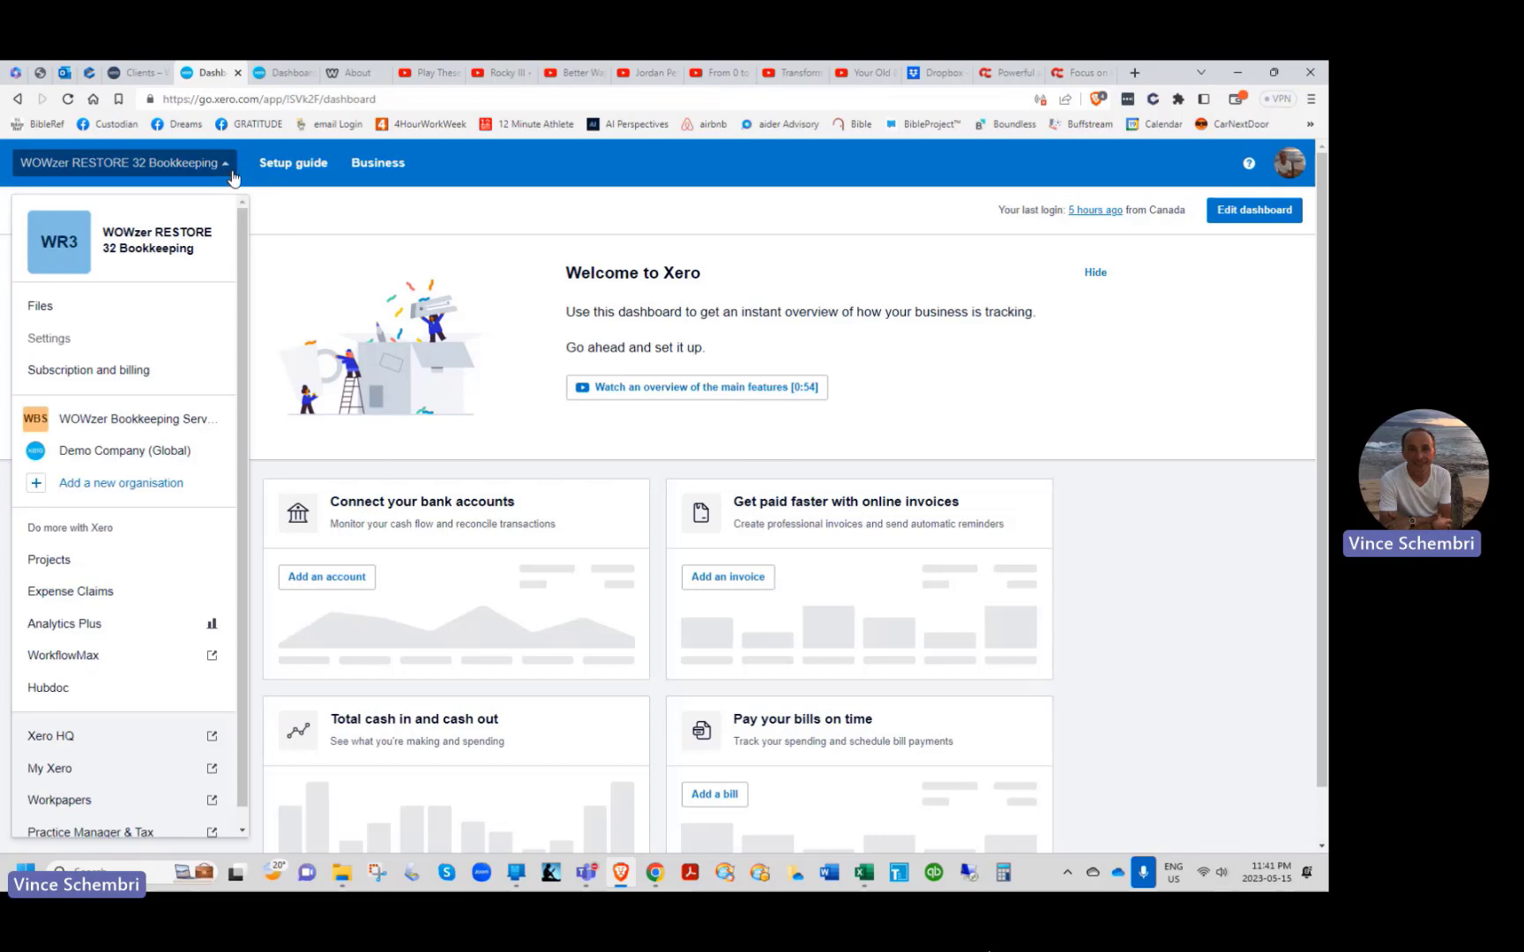
{"action": "left_click", "coordinate": [172, 423]}
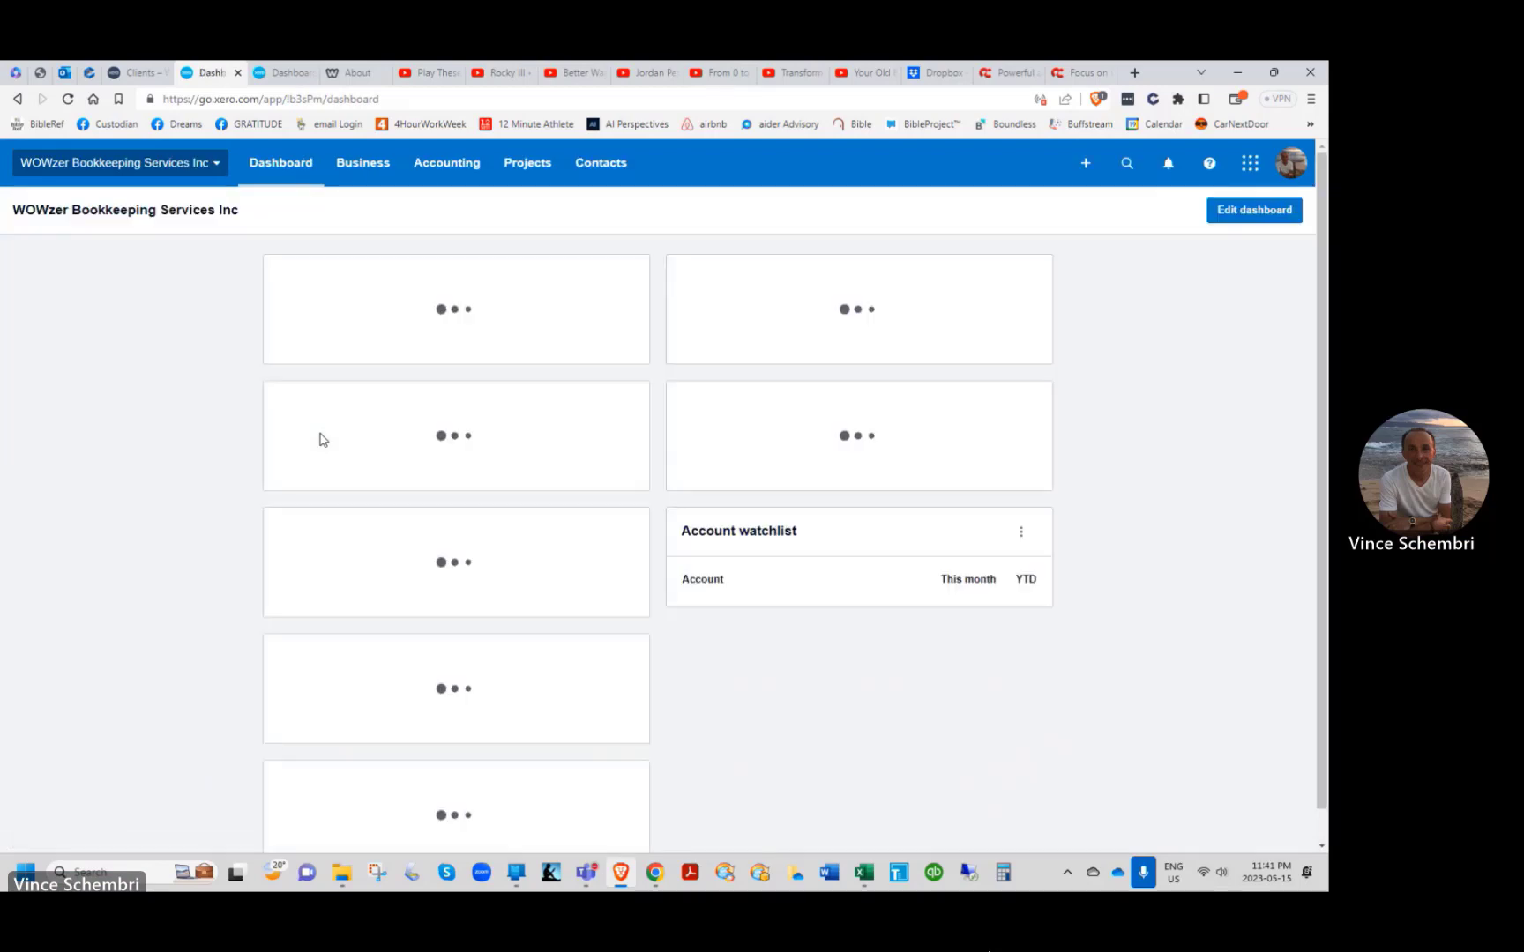
{"action": "left_click", "coordinate": [458, 170]}
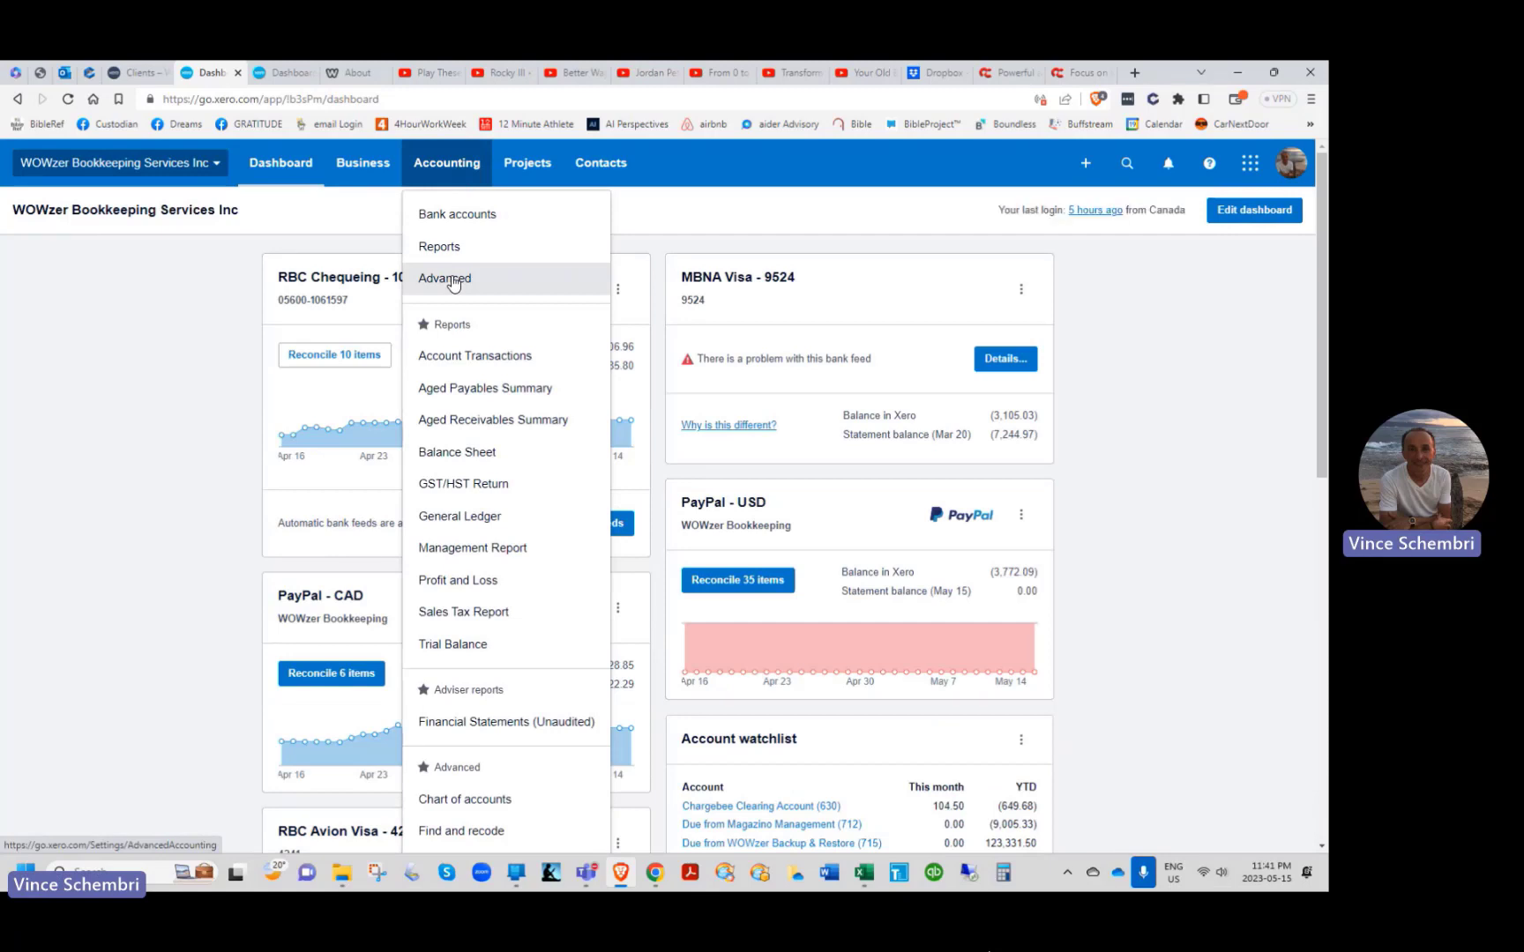
{"action": "left_click", "coordinate": [452, 281]}
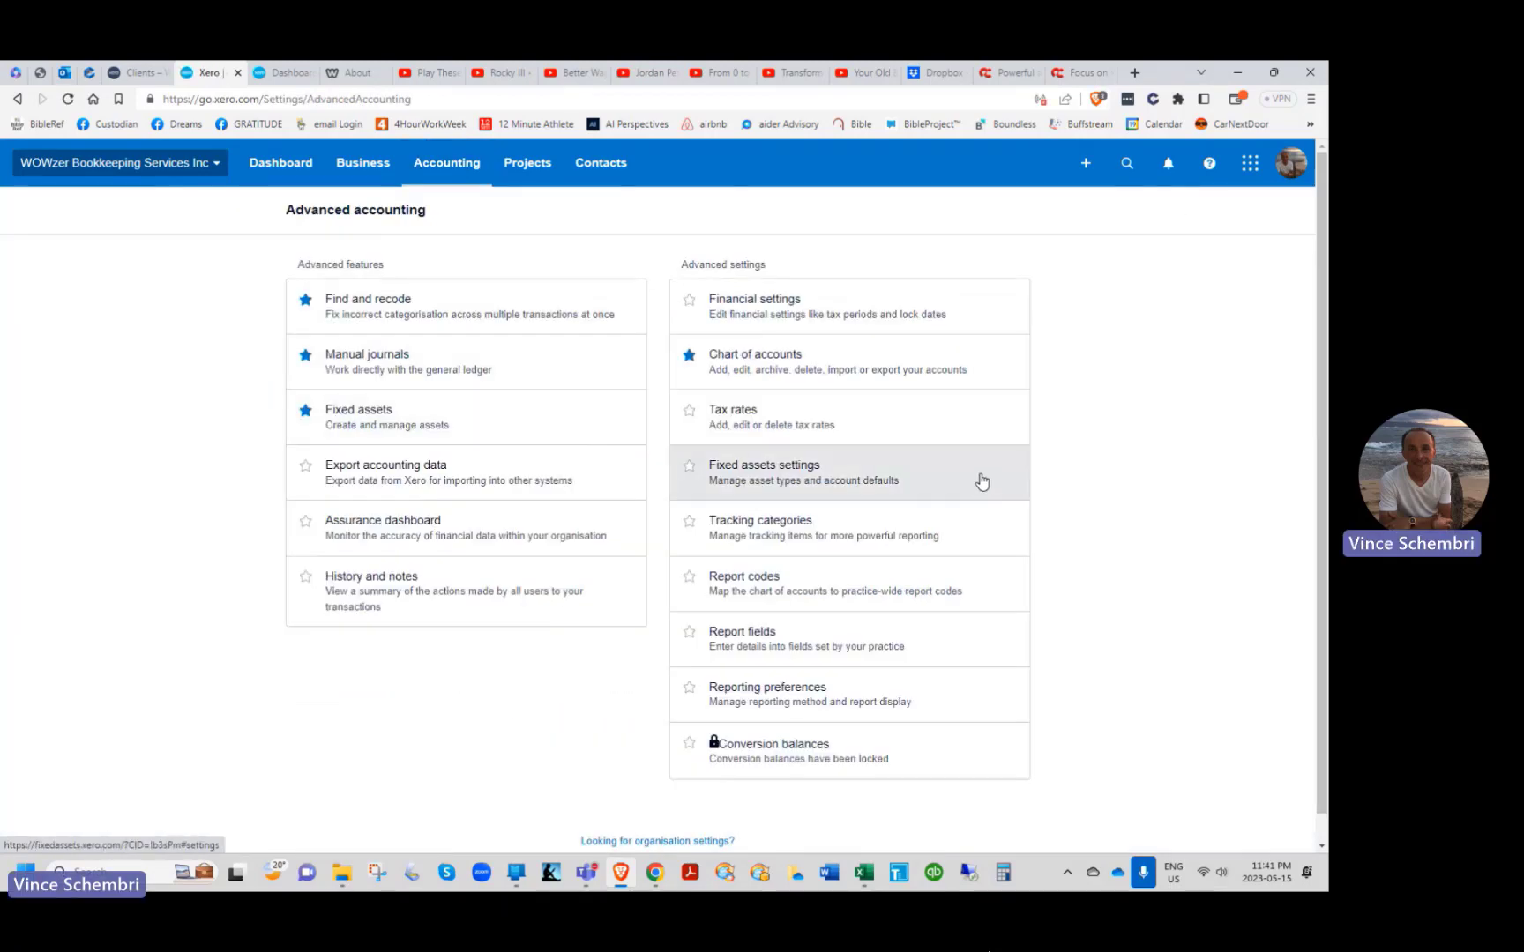
{"action": "left_click", "coordinate": [751, 304]}
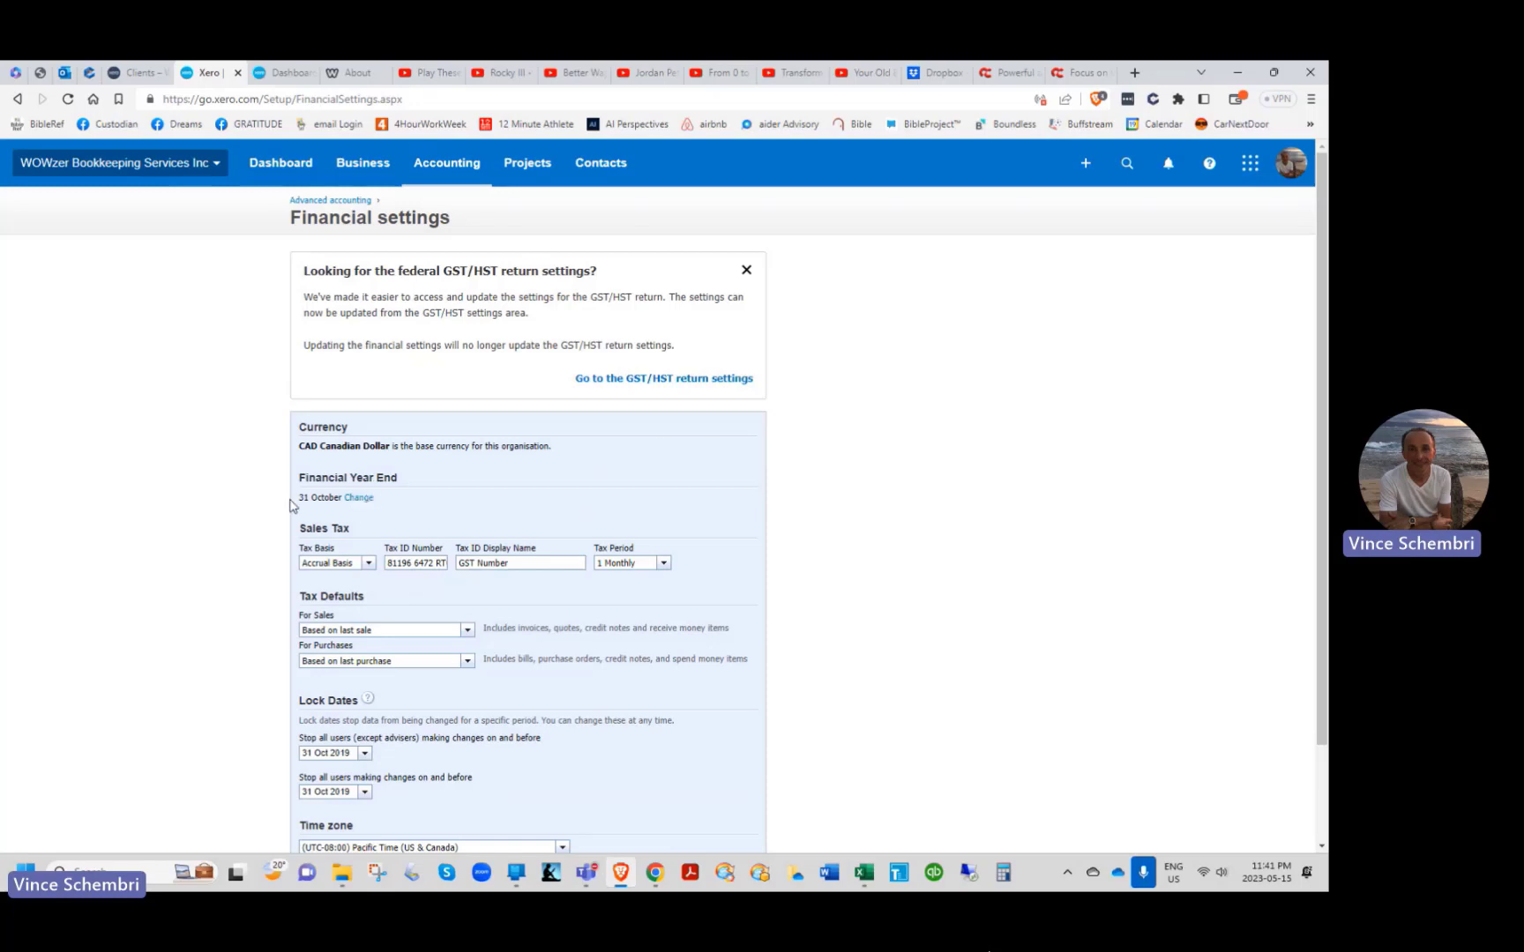
{"action": "scroll", "coordinate": [660, 565], "scroll_direction": "down", "scroll_amount": 2}
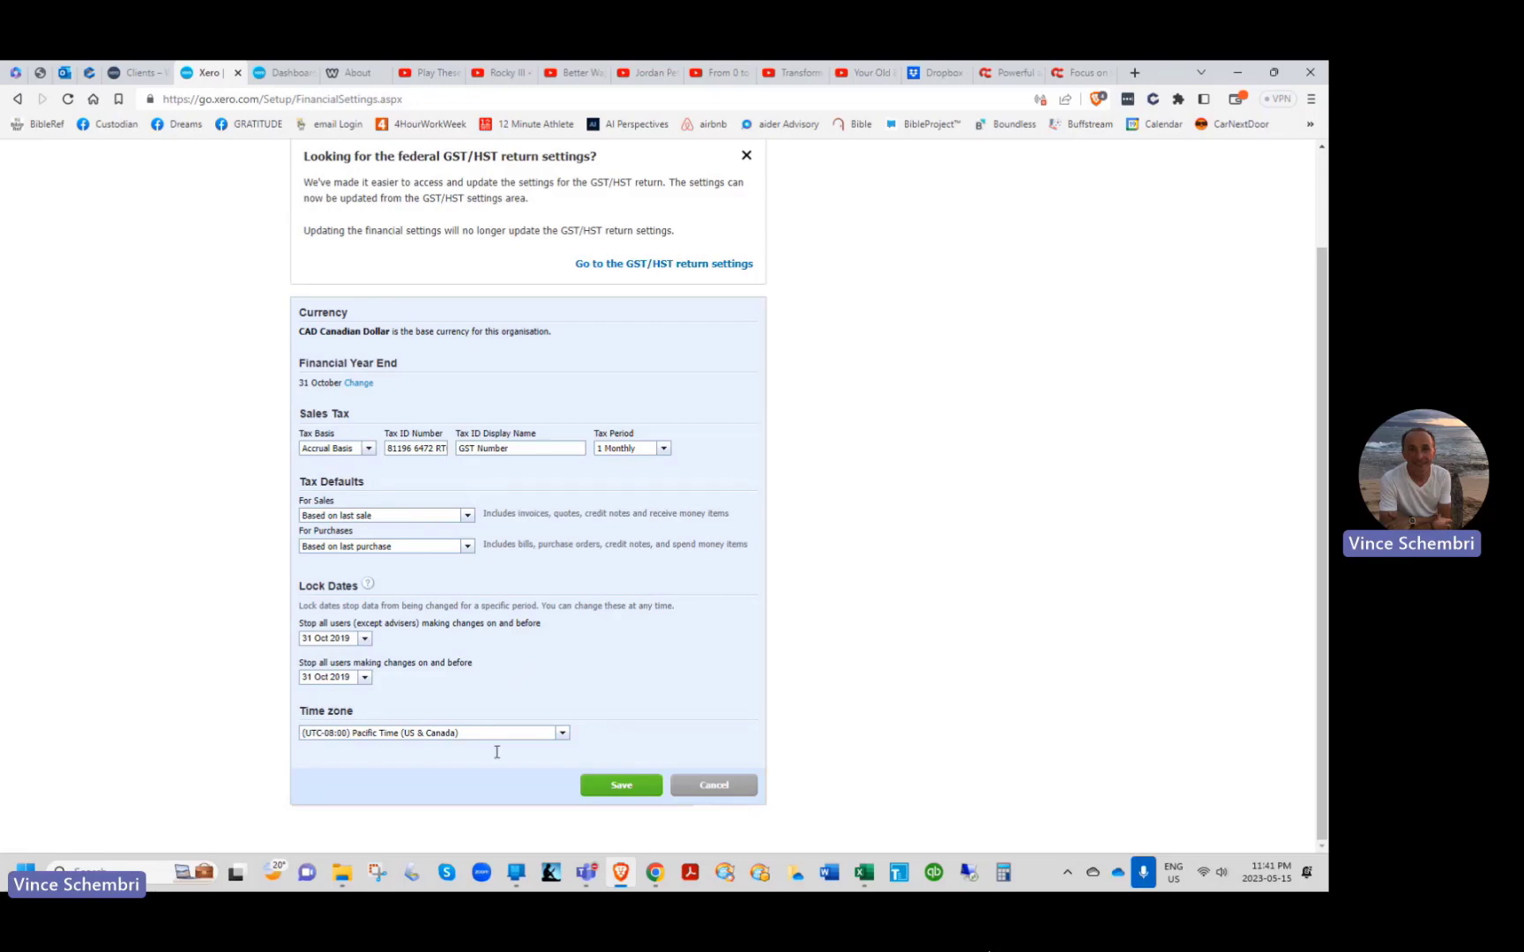
{"action": "scroll", "coordinate": [524, 758], "scroll_direction": "up", "scroll_amount": 2}
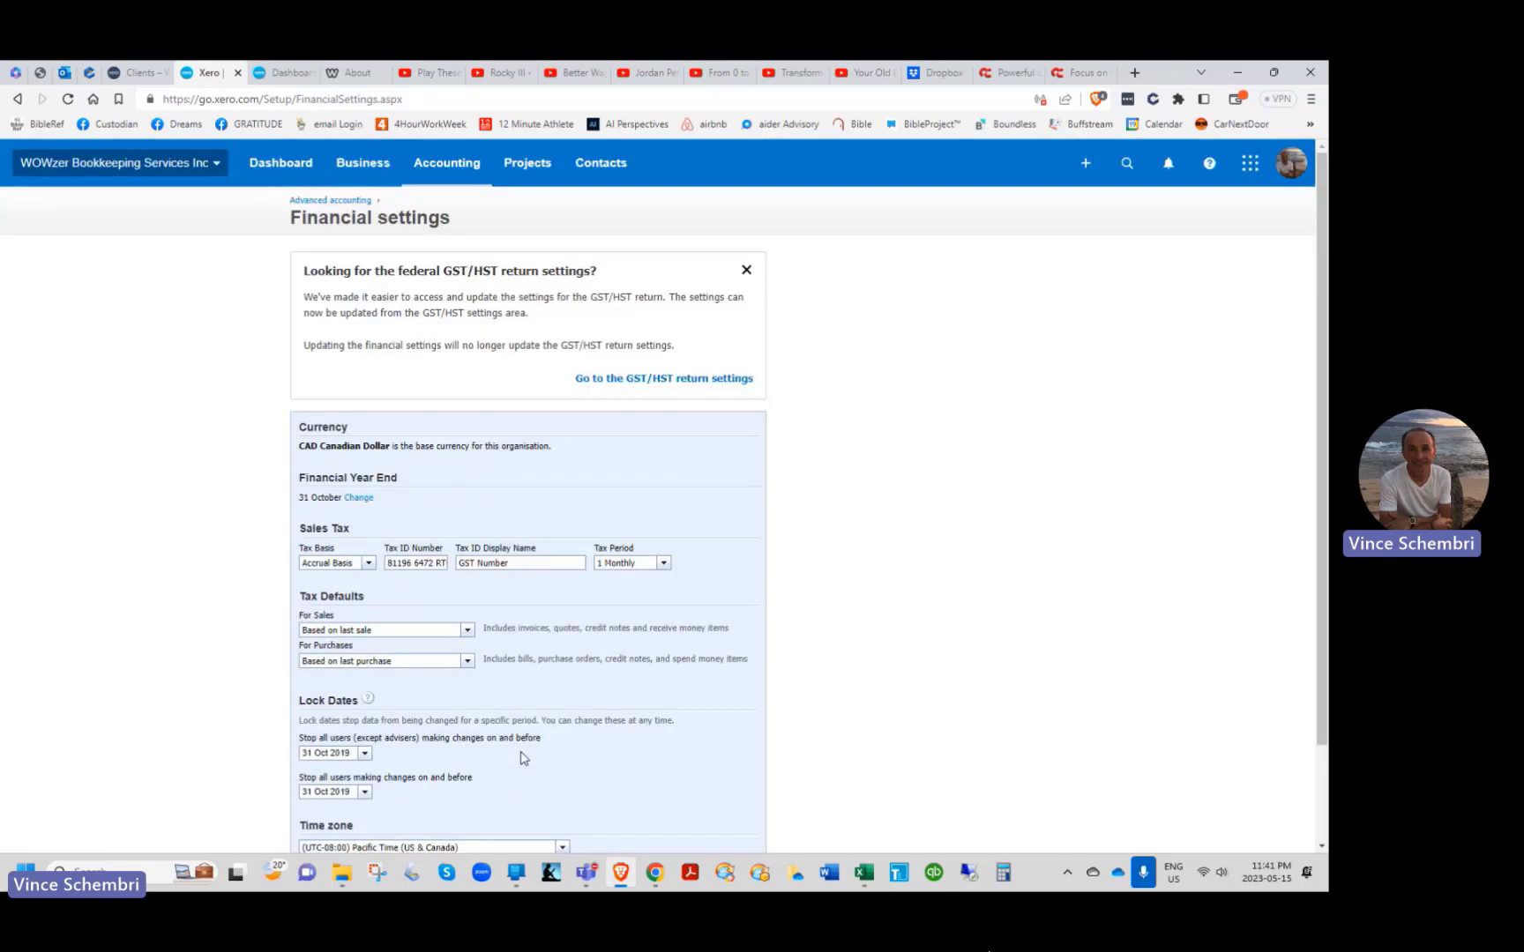
Step: Review the locked conversion balances for 1 Nov 2016 – 31 Oct 2017, totalling 99,810.15 debits and credits
{"action": "left_click", "coordinate": [339, 205]}
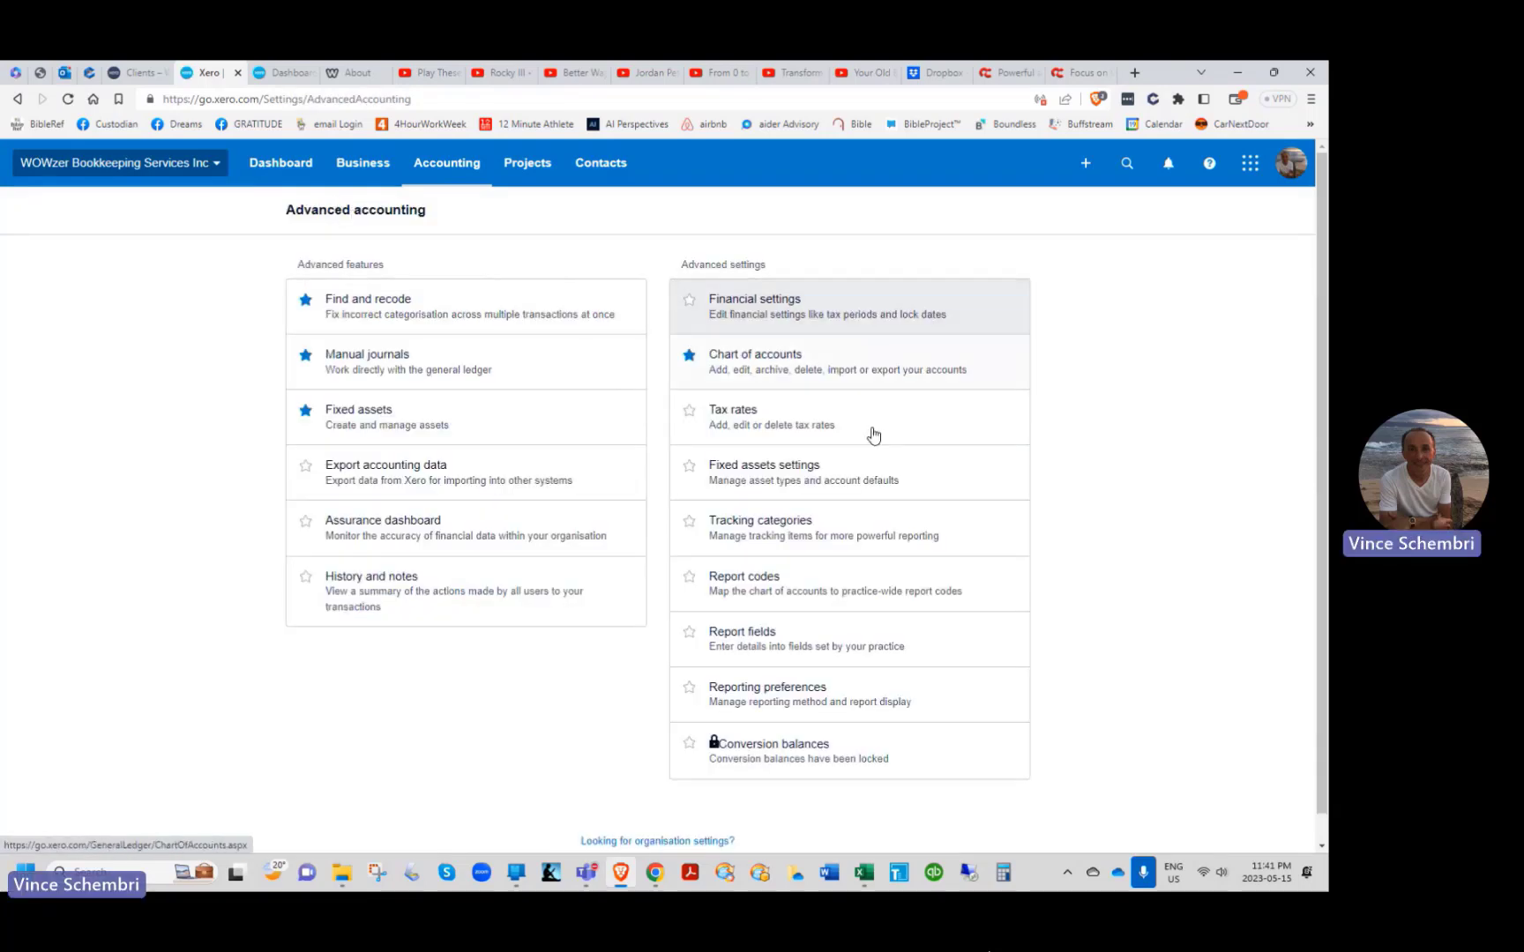
{"action": "left_click", "coordinate": [804, 751]}
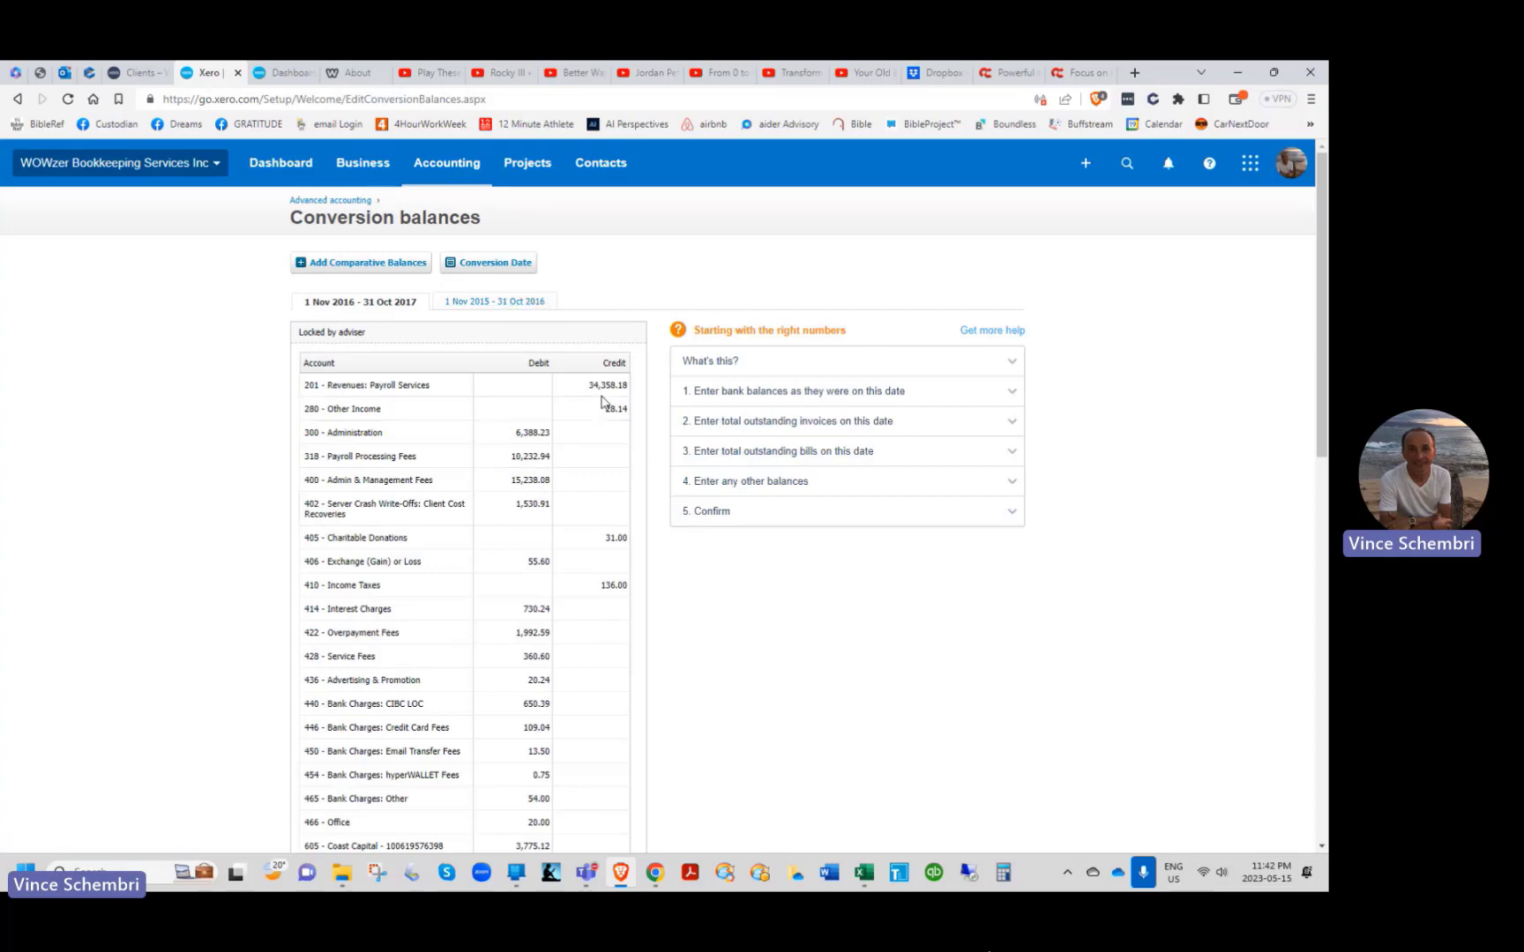
{"action": "scroll", "coordinate": [603, 402], "scroll_direction": "down", "scroll_amount": 2}
{"action": "scroll", "coordinate": [603, 402], "scroll_direction": "down", "scroll_amount": 10}
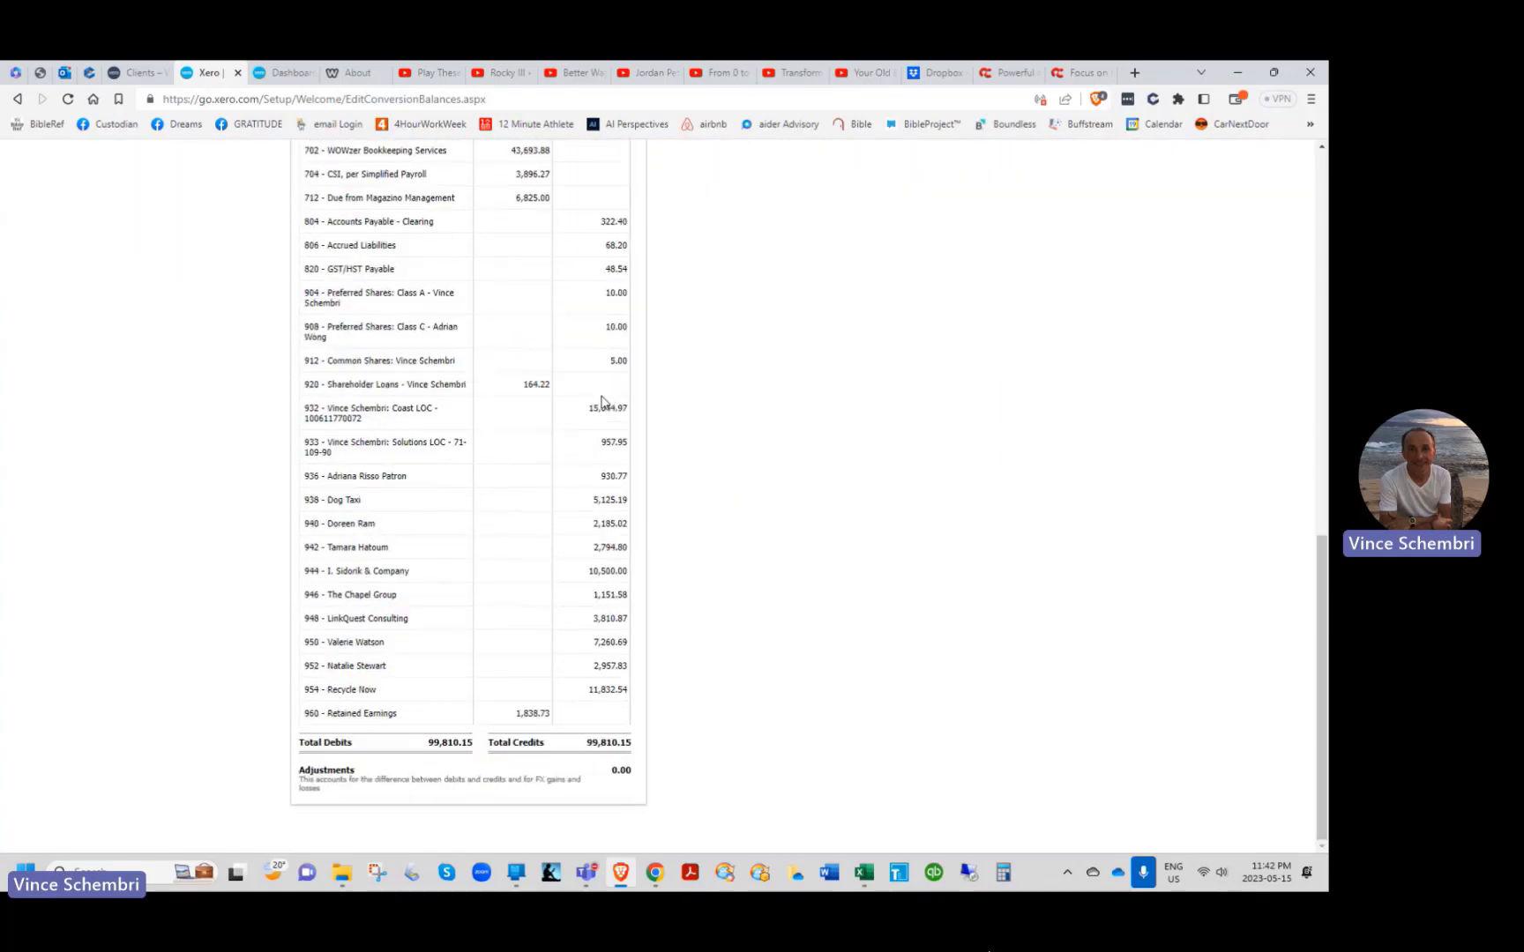
{"action": "scroll", "coordinate": [603, 403], "scroll_direction": "up", "scroll_amount": 4}
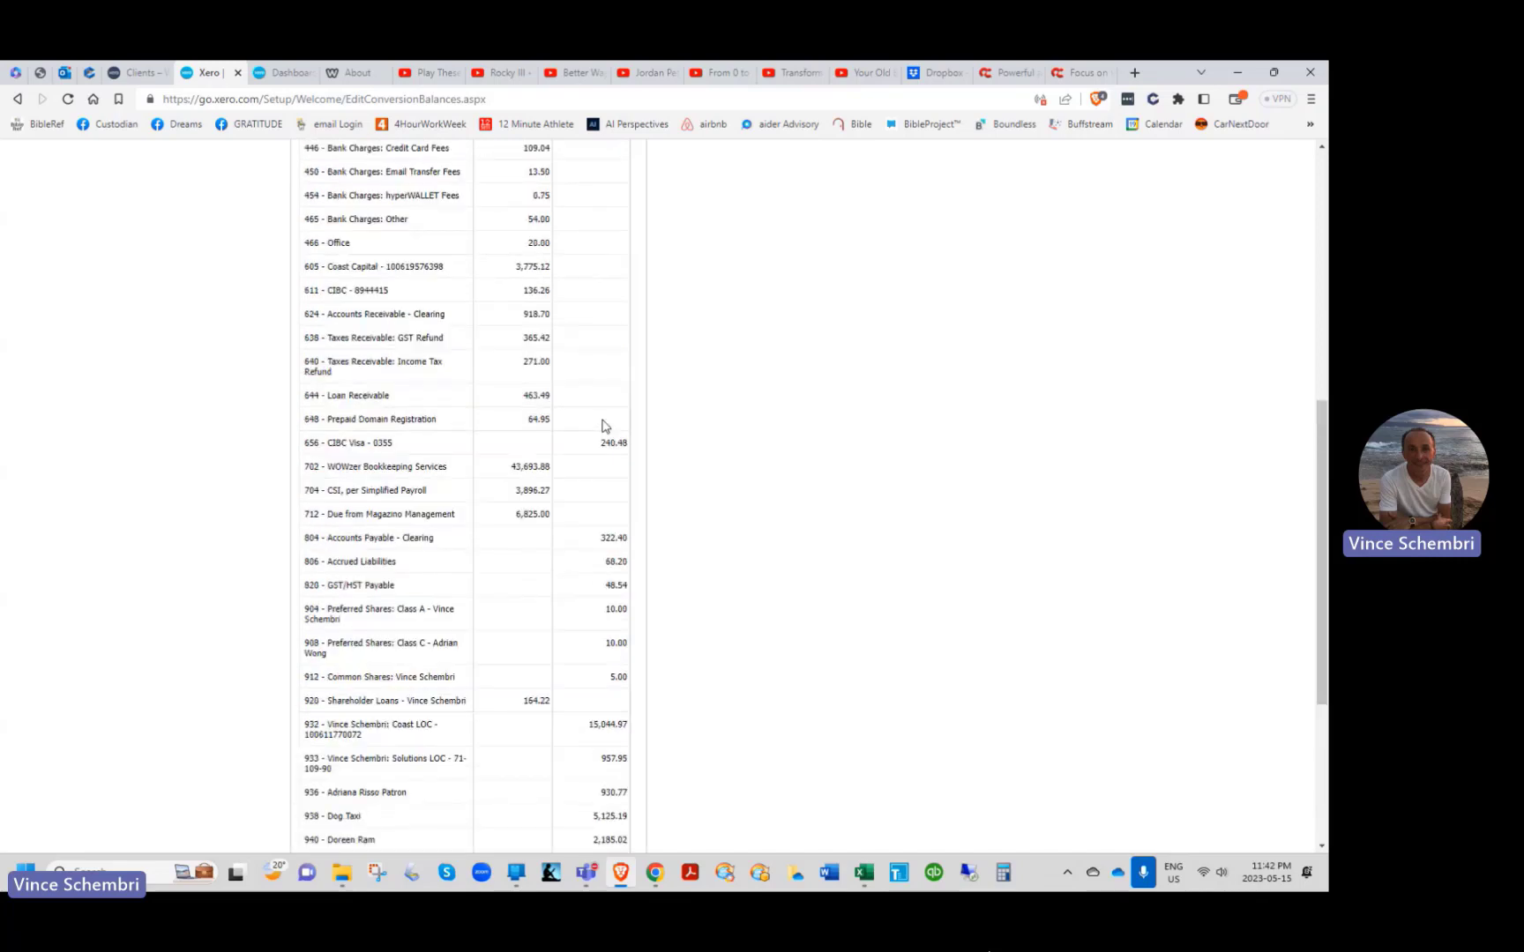
{"action": "scroll", "coordinate": [604, 428], "scroll_direction": "up", "scroll_amount": 4}
{"action": "scroll", "coordinate": [603, 440], "scroll_direction": "up", "scroll_amount": 3}
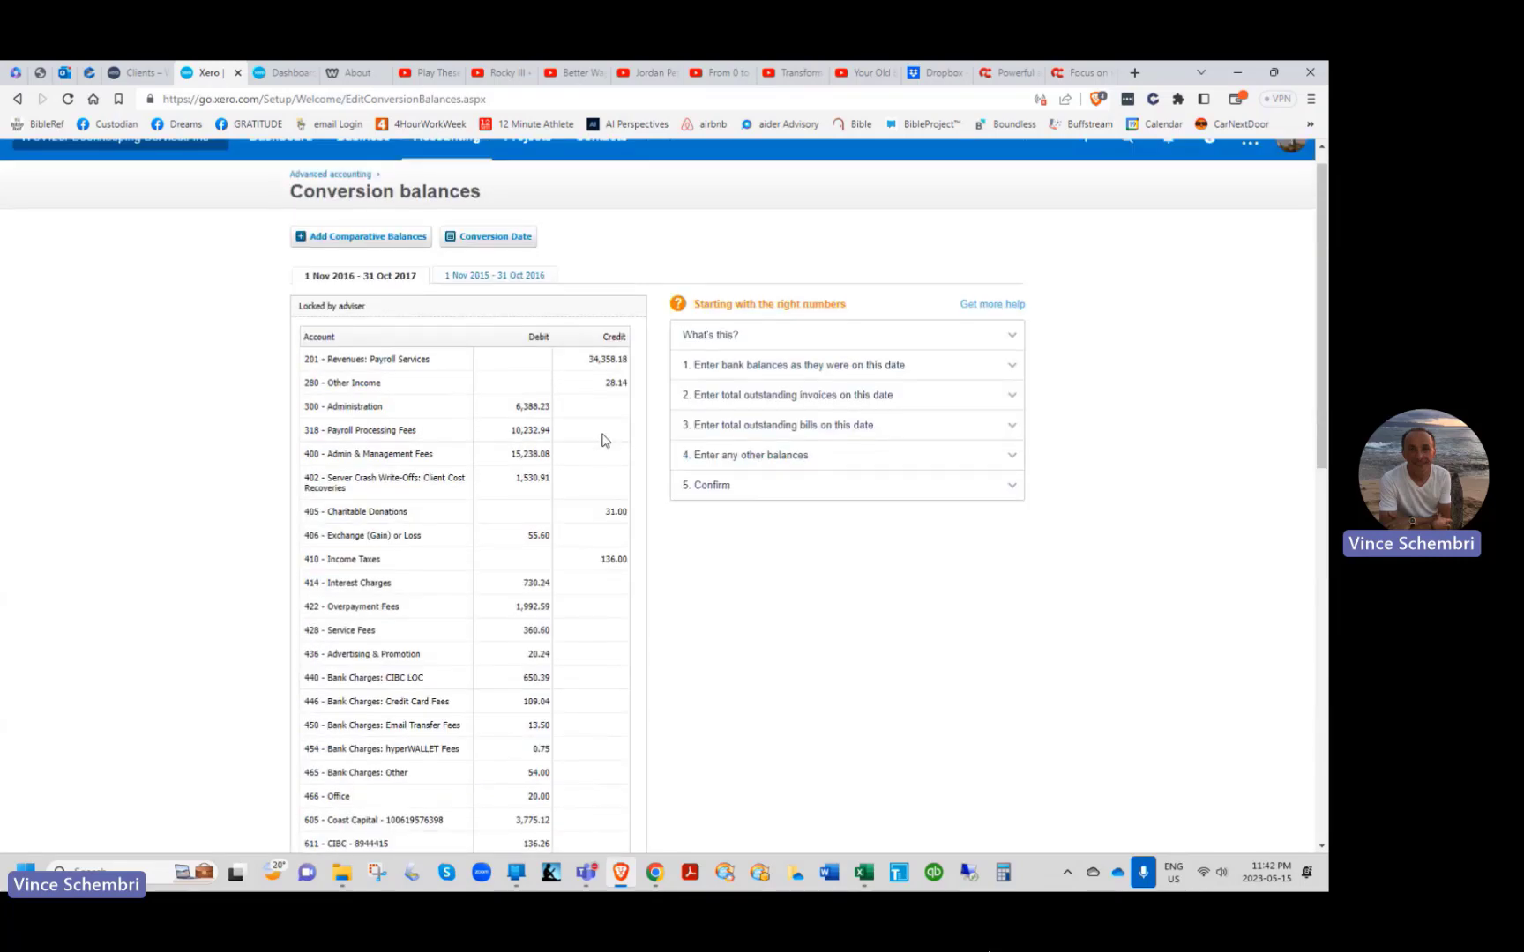